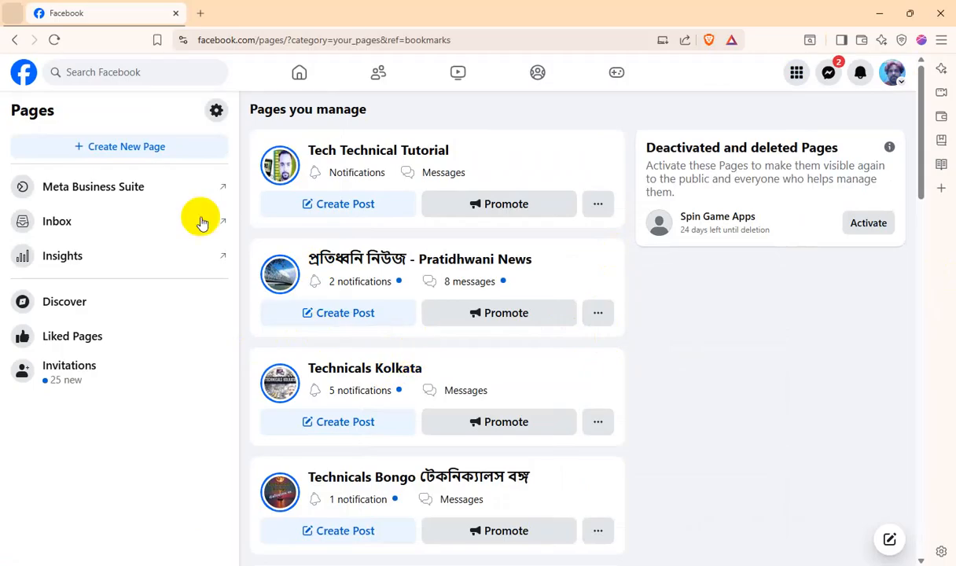
Start creating a new Page and name it yttechtechnical.blogspot.com Tech
left_click(124, 148)
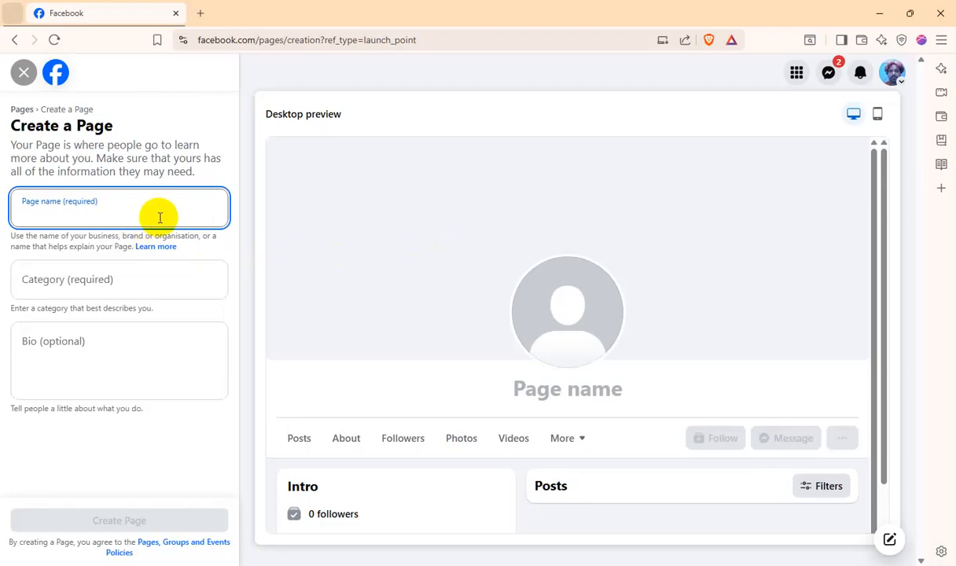
type("yttechtechnical.blogspot.com")
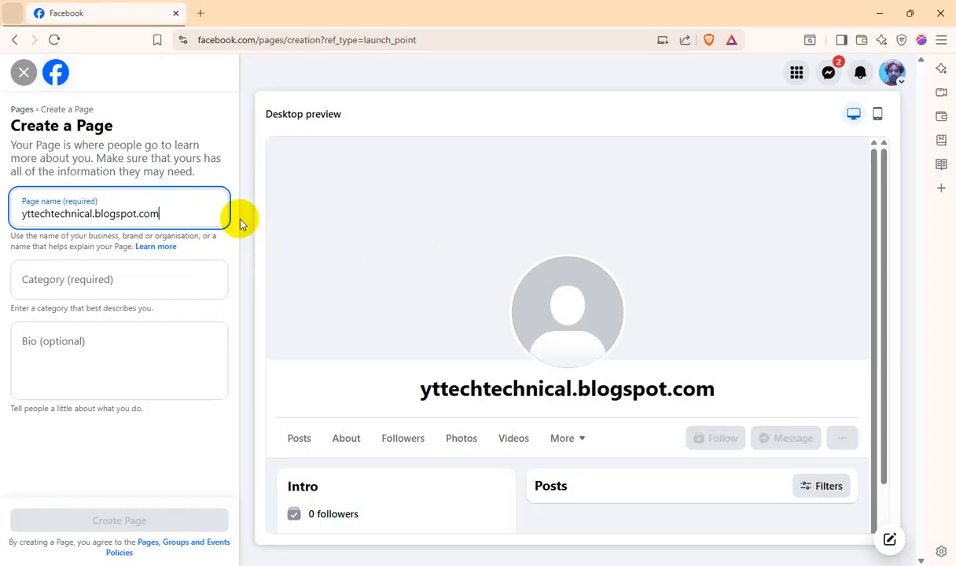
type("T")
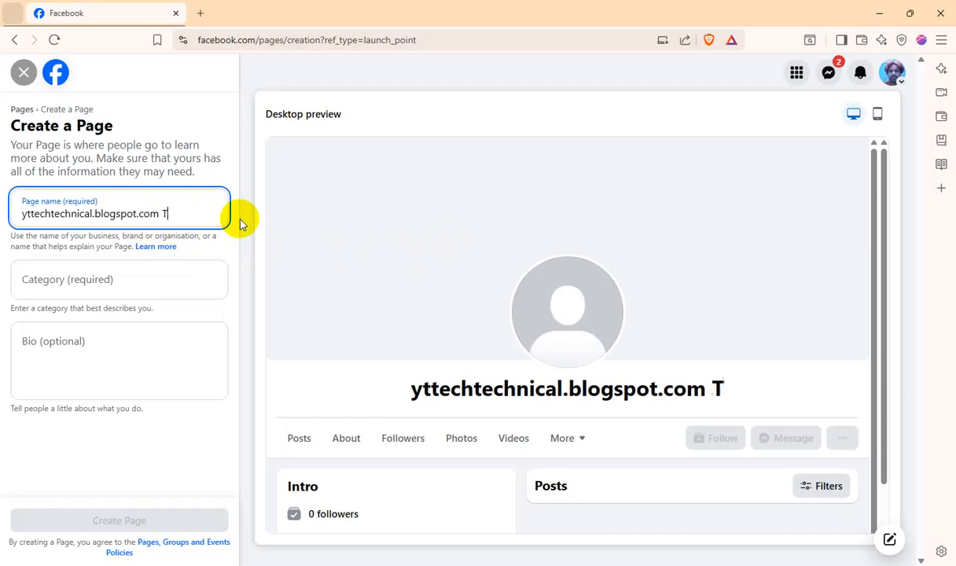
type("ech")
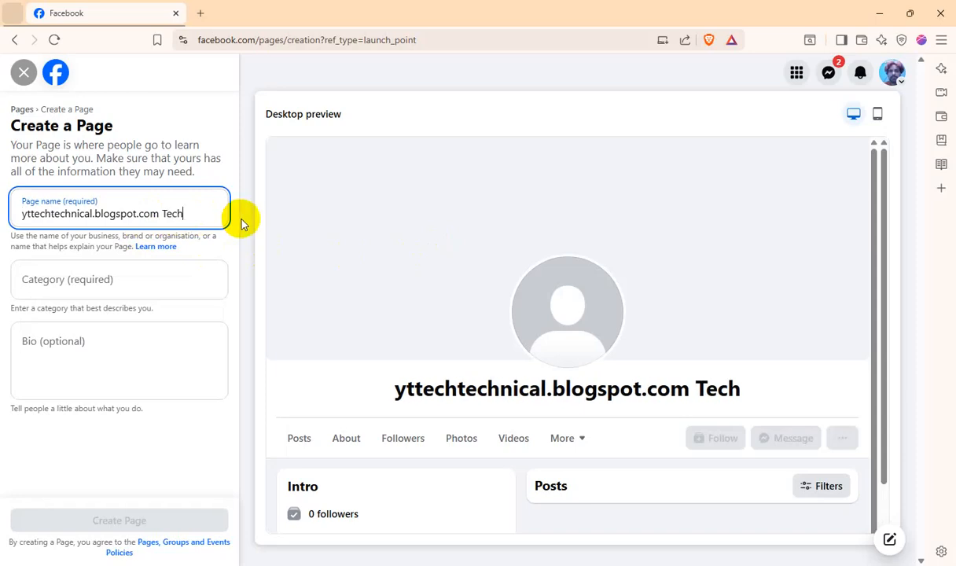
Assign the Page the categories Digital creator, News & media website, and Science and tech
left_click(116, 286)
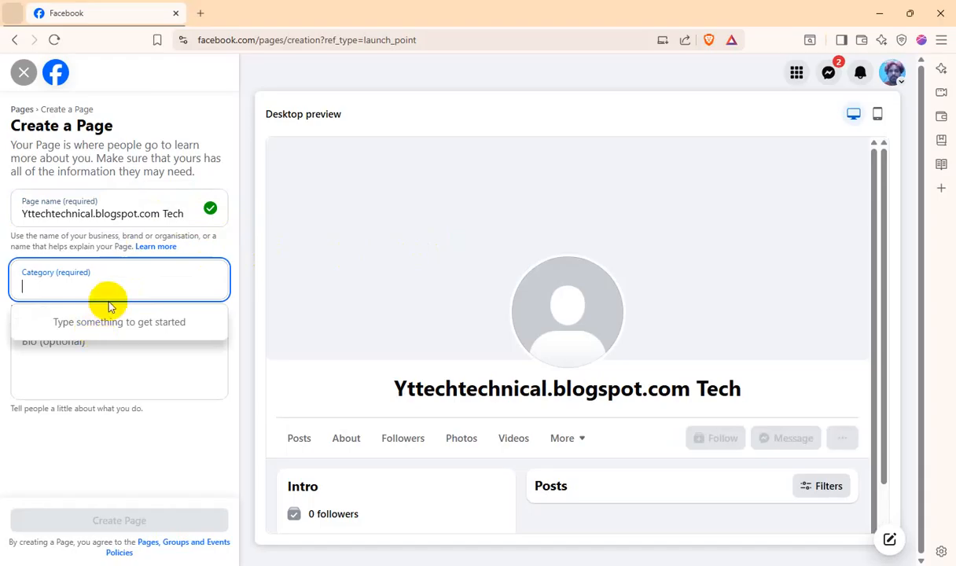
type("dis")
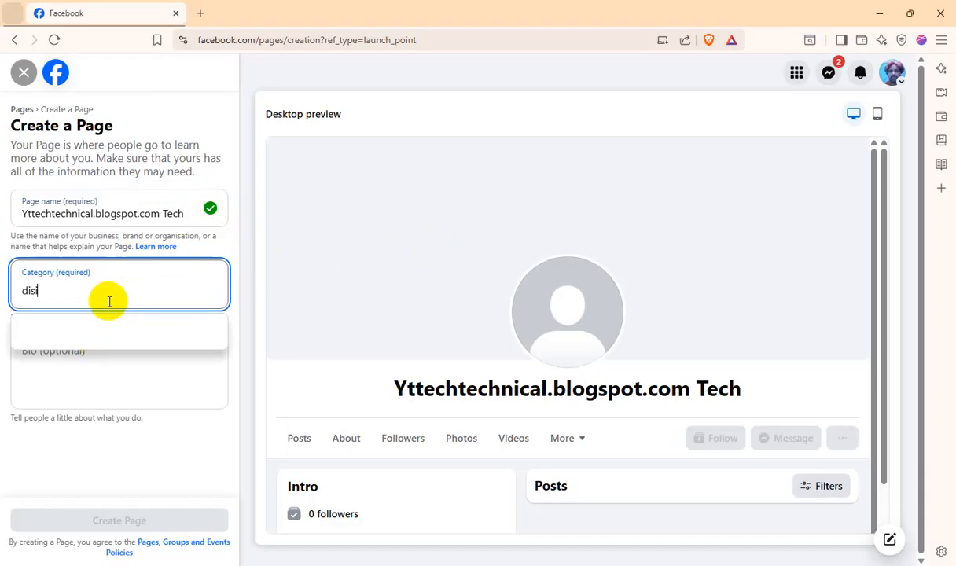
key("BackSpace")
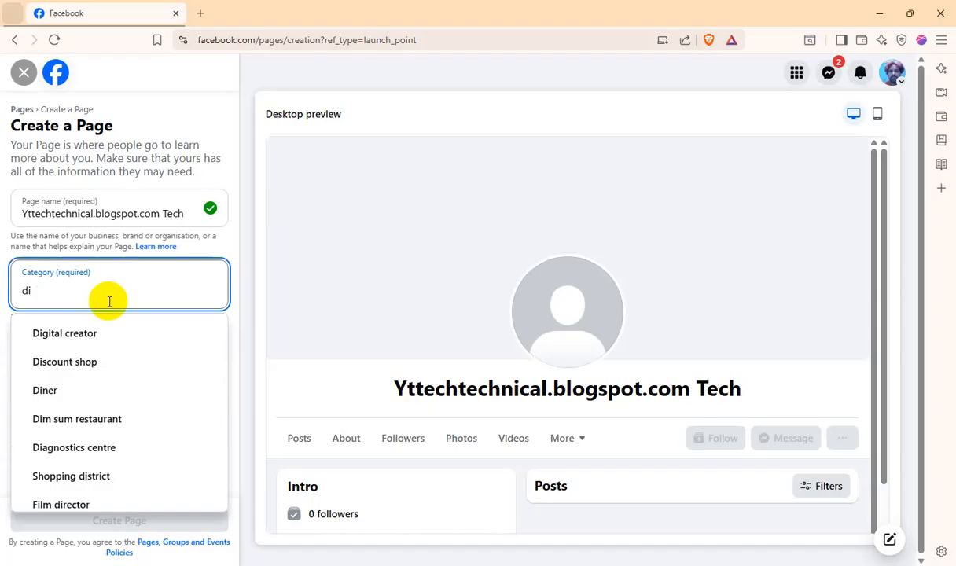
left_click(100, 332)
type("w")
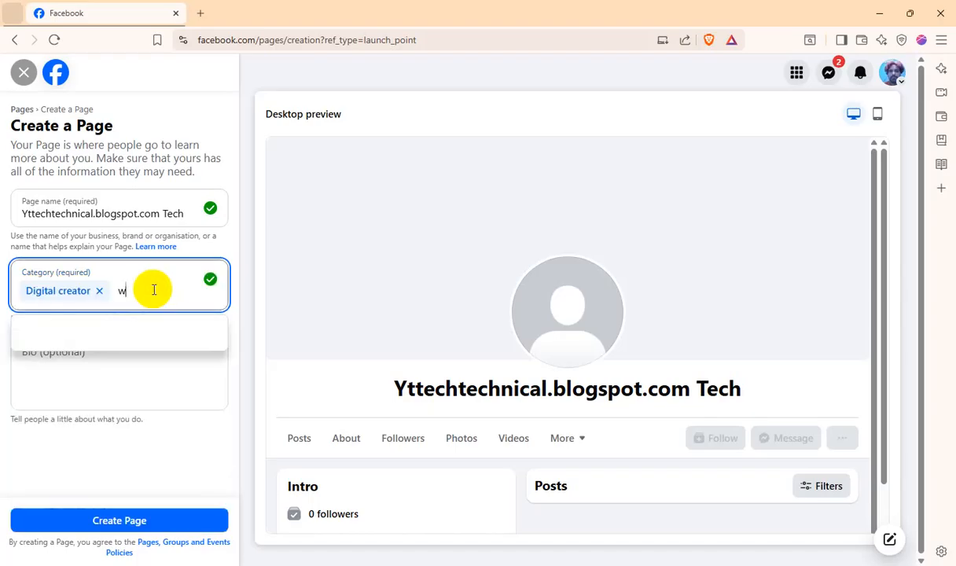
type("ebsite")
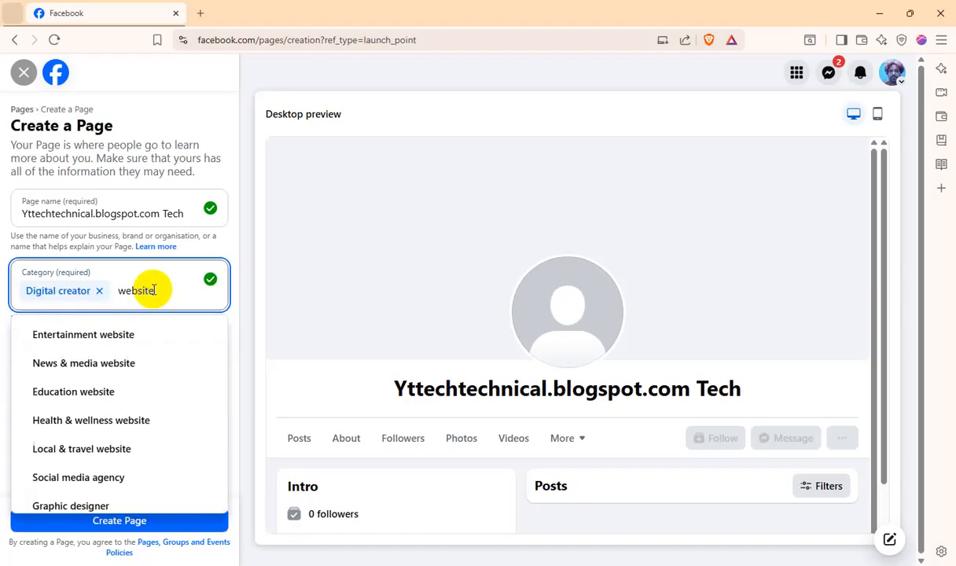
left_click(150, 369)
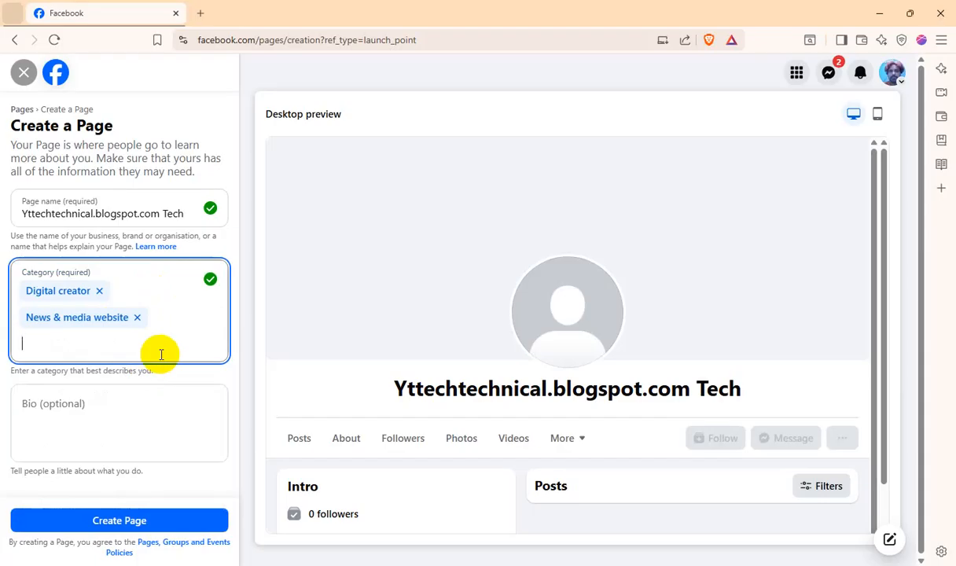
type("tech")
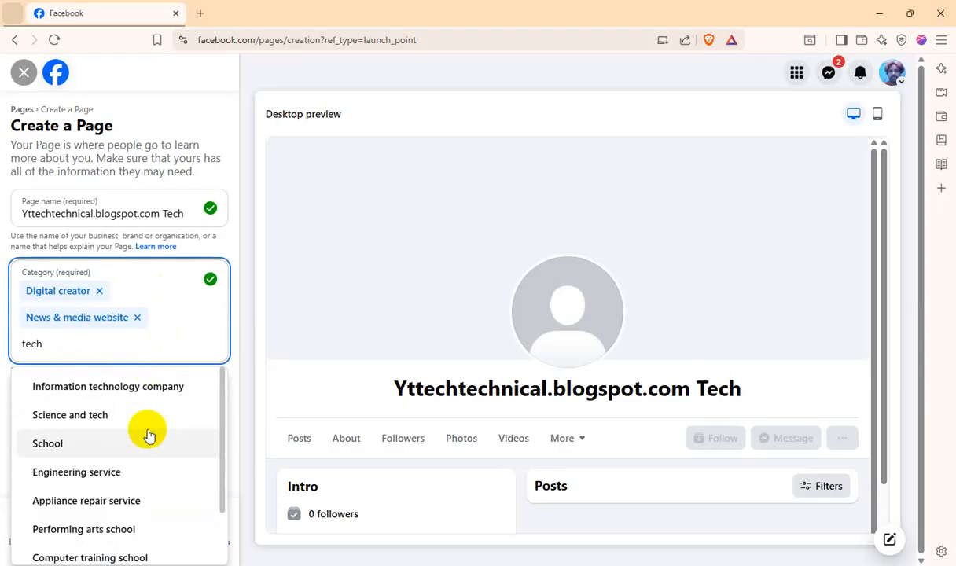
left_click(117, 417)
Enter the bio Welcome To. : "yttechtechnical.blogspot.com" and create the Page
left_click(97, 434)
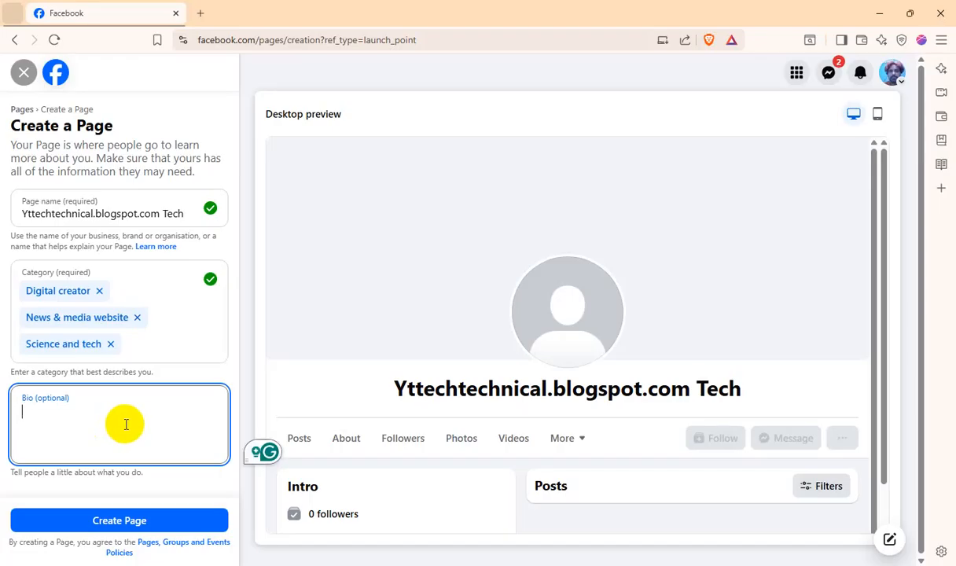
type("W")
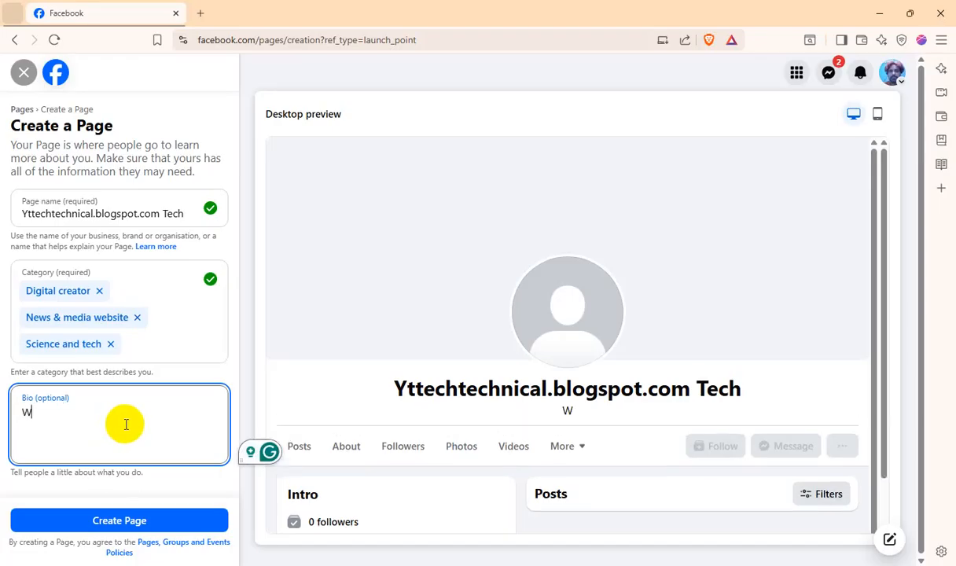
type("elocme To")
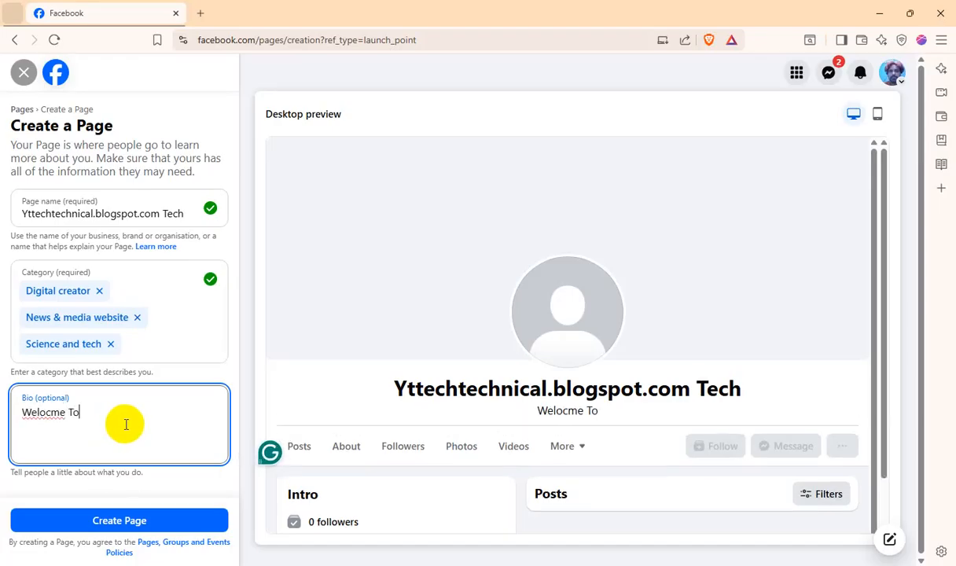
key("BackSpace")
key("BackSpace")
key("BackSpace")
key("BackSpace")
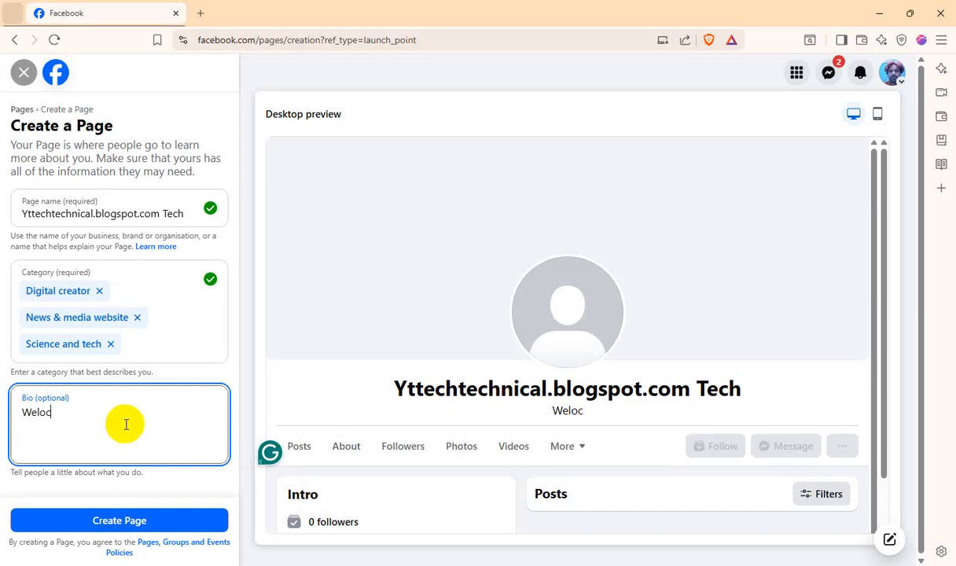
type("m")
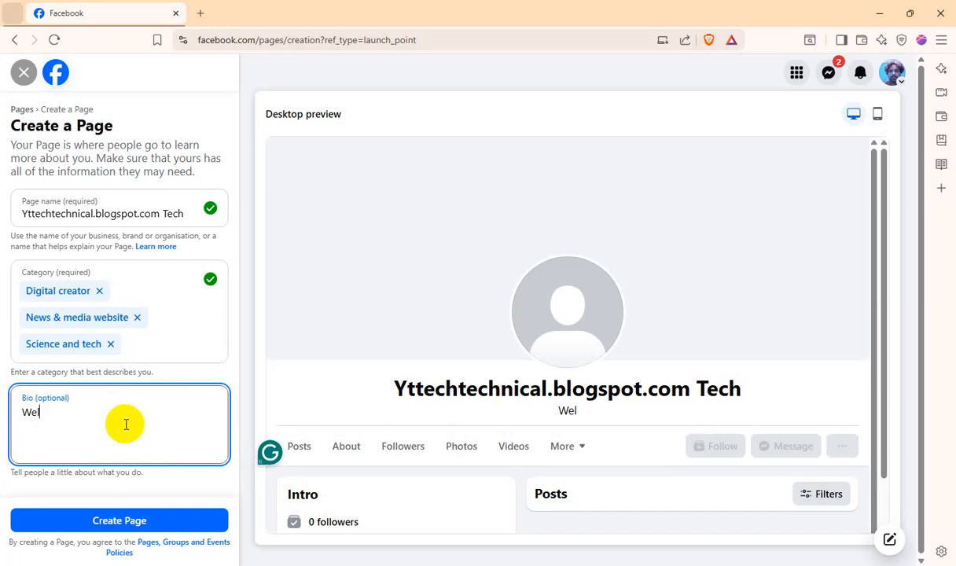
type("come To.")
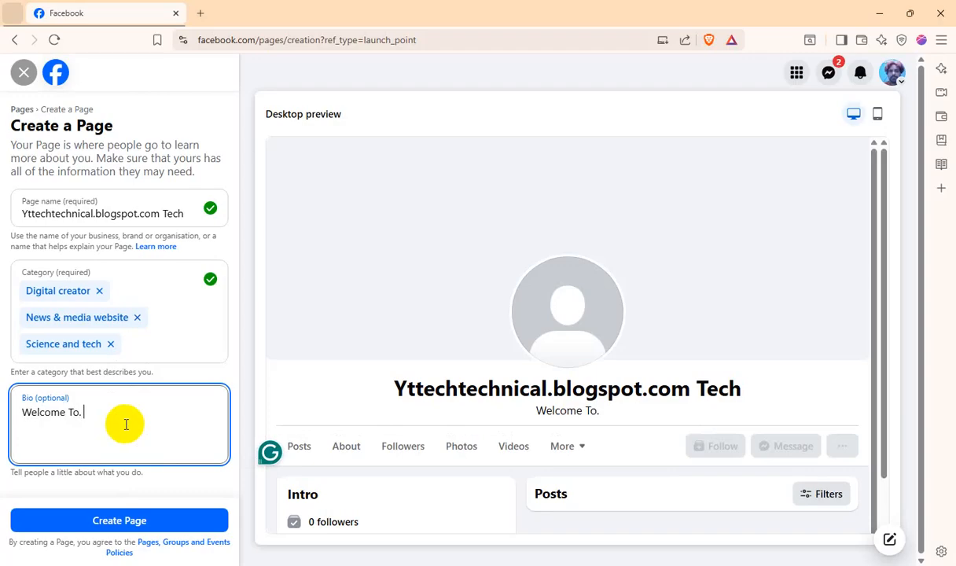
type(" :")
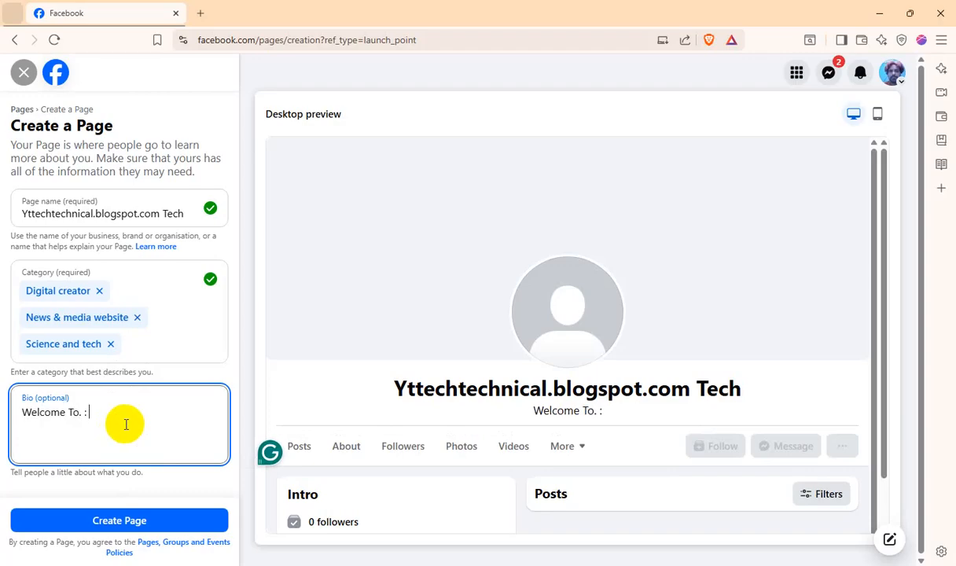
type(" \"\"")
type("yttechtechnical.blogspot.com")
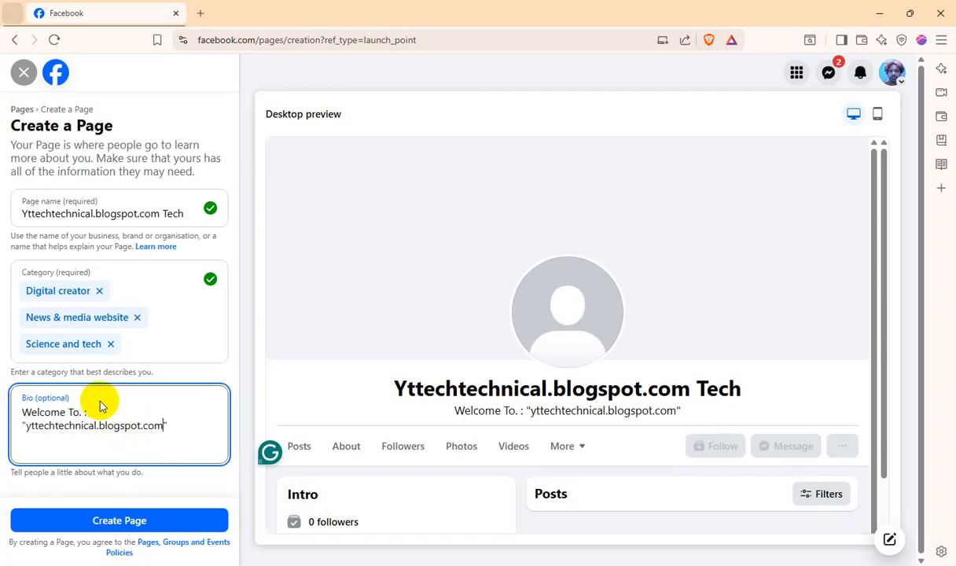
left_click(132, 512)
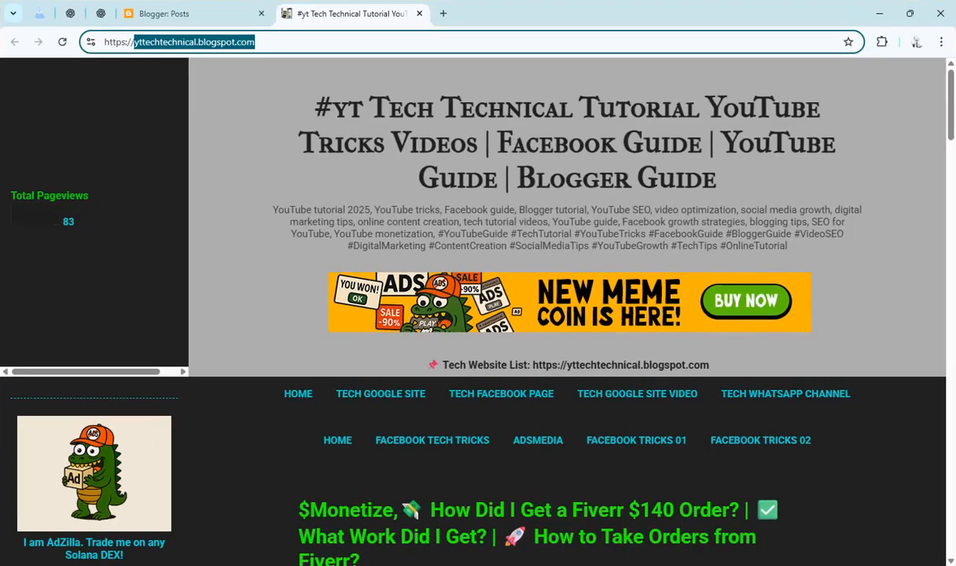
left_click(416, 42)
key("ctrl+c")
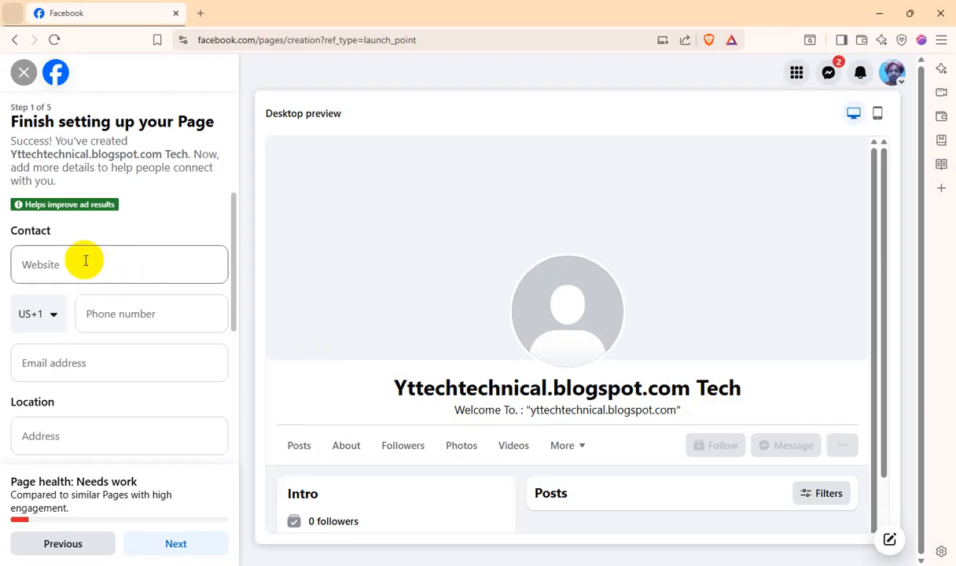
left_click(81, 260)
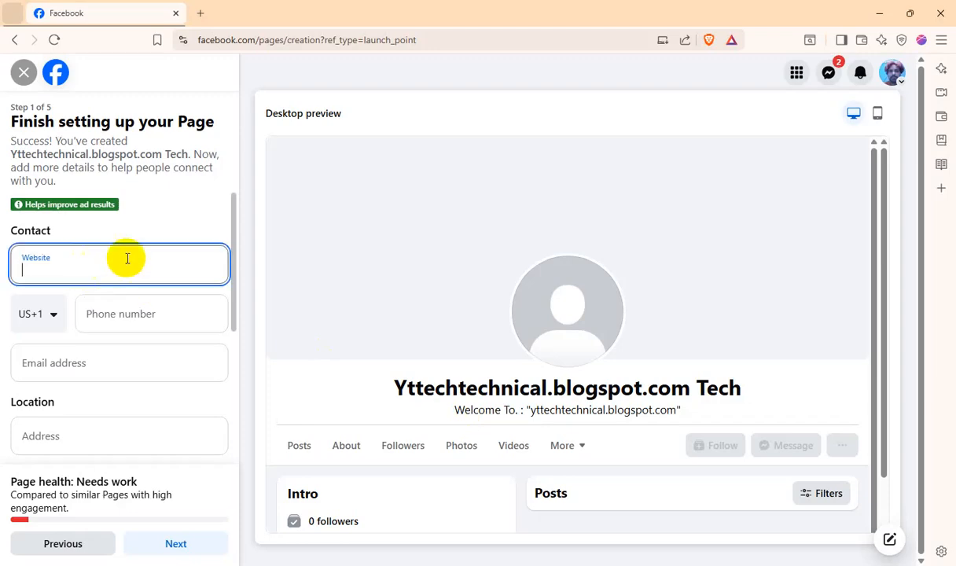
key("ctrl+v")
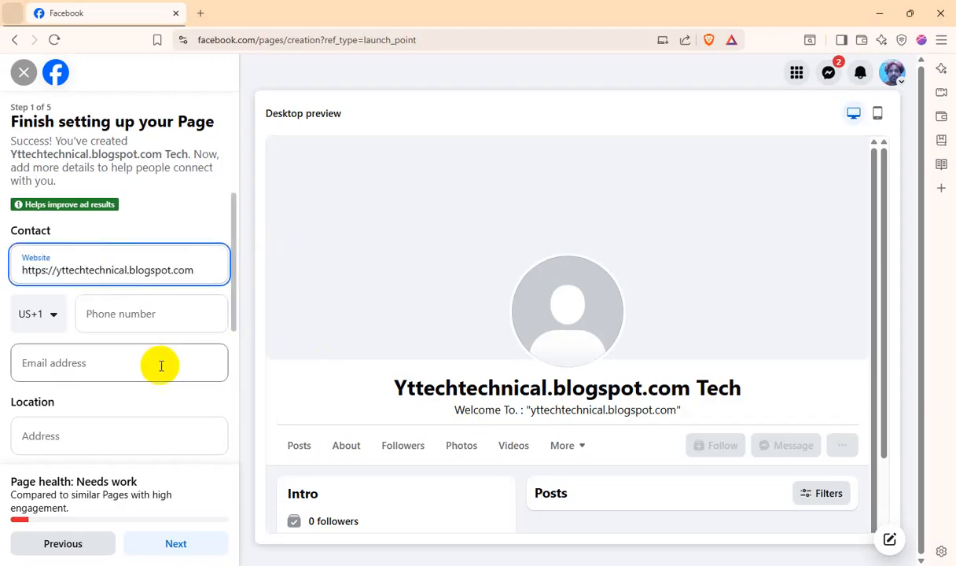
Set the Page's hours to Always open and continue to the Customise your Page stage
scroll(160, 363, "down", 3)
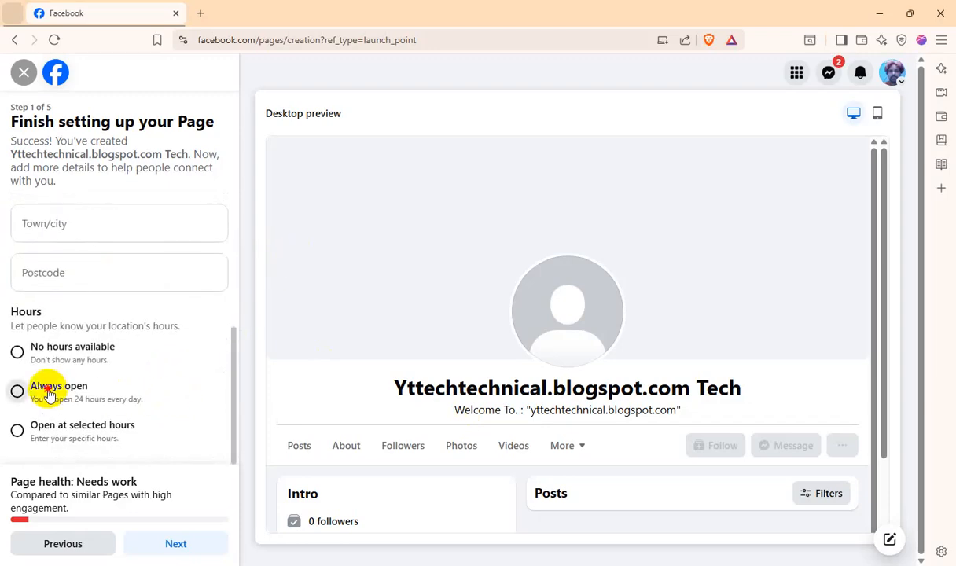
left_click(37, 391)
left_click(176, 545)
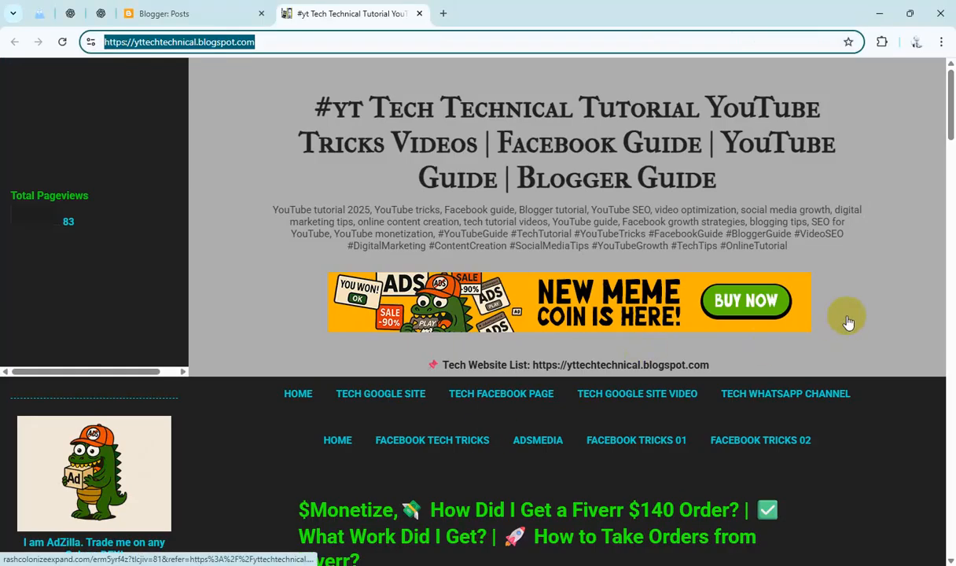
Switch to the blog's browser window, capture its whole visible page area at about 1439x766 pixels, and save the screenshot
scroll(847, 320, "down", 1)
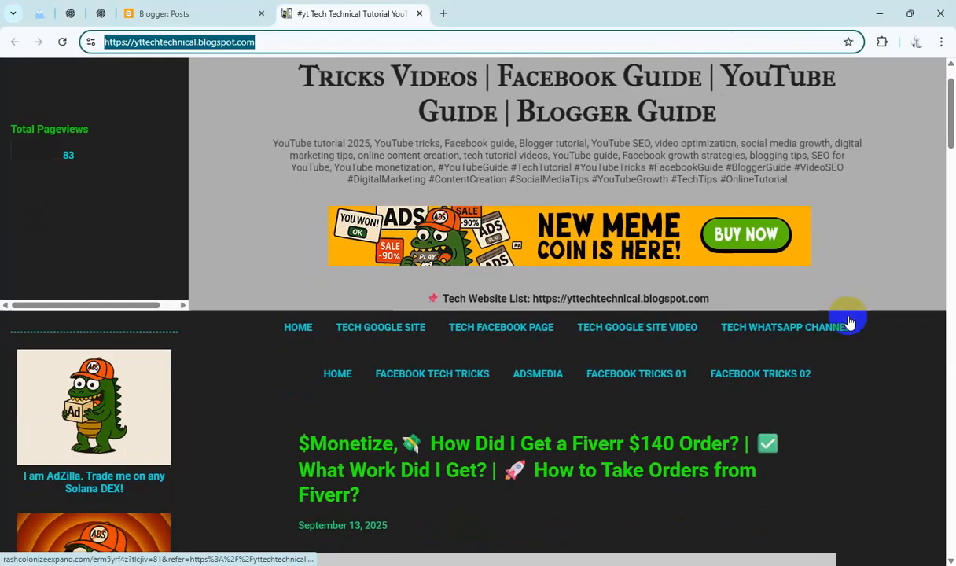
scroll(849, 323, "up", 1)
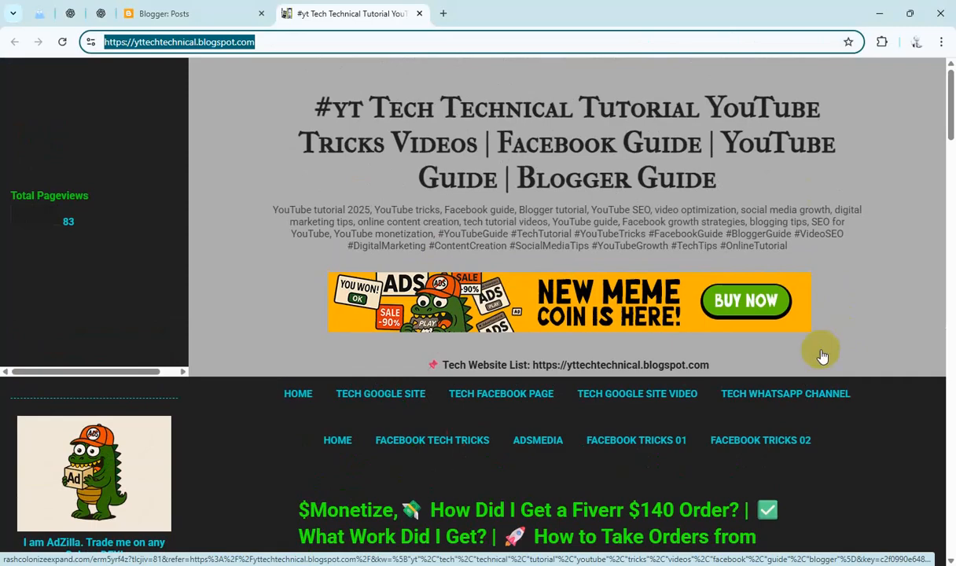
left_click(952, 117)
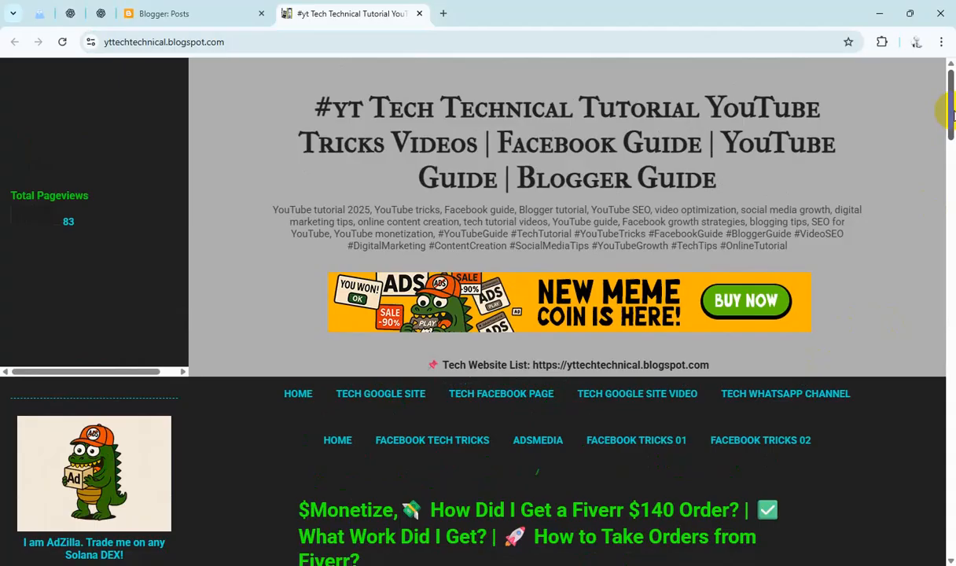
key("Print")
mouse_move(1, 56)
left_mouse_down()
mouse_move(10, 69)
mouse_move(926, 560)
mouse_move(951, 558)
left_mouse_up()
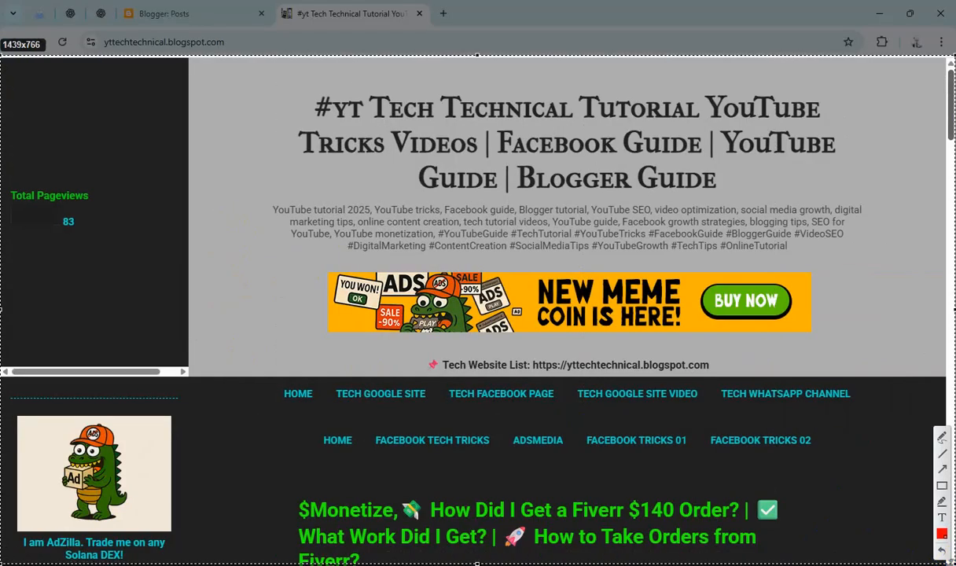
key("ctrl+s")
left_click(342, 246)
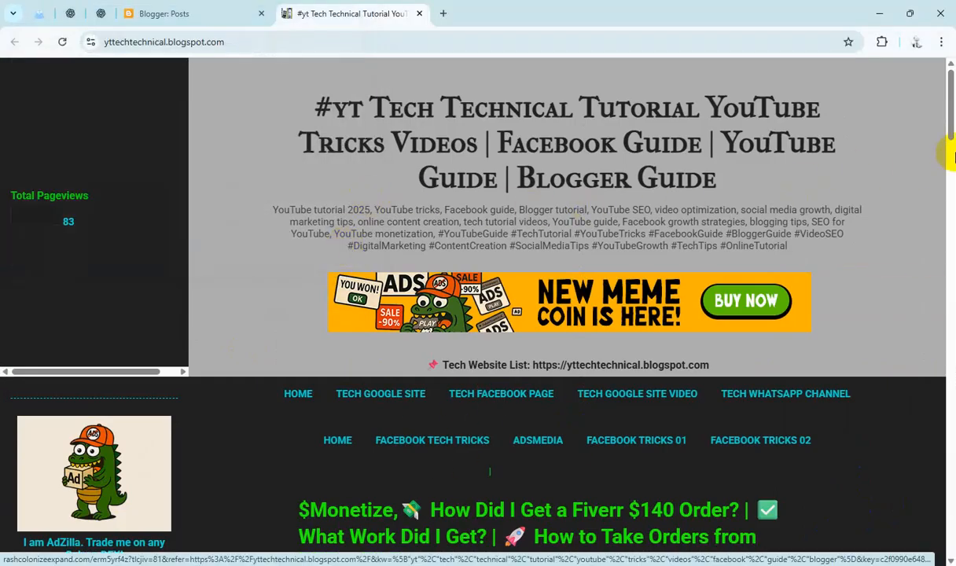
Capture the blog's header area with title, description and ad banner at about 894x411 pixels and save the screenshot
key("Print")
left_click_drag(276, 80, 869, 353)
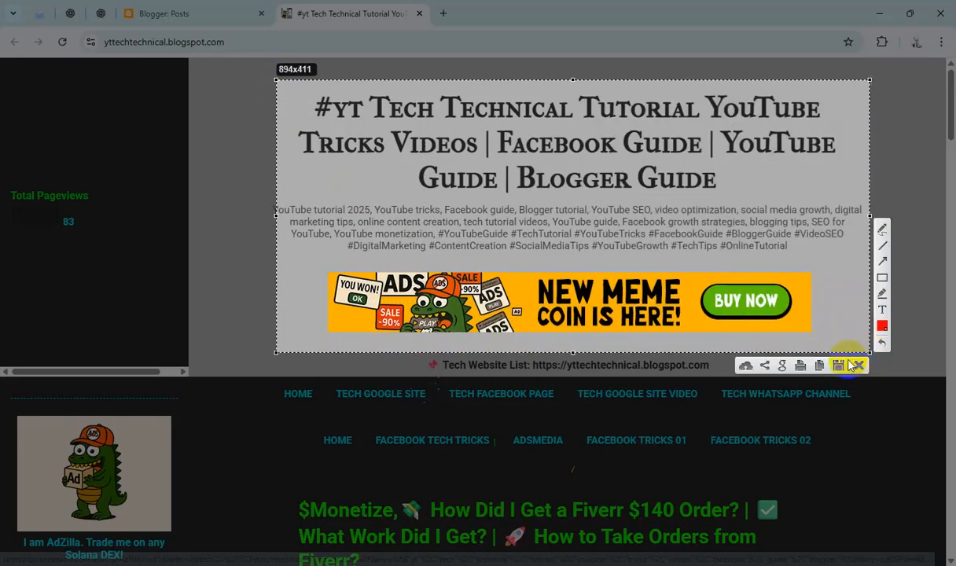
left_click(838, 367)
left_click(340, 248)
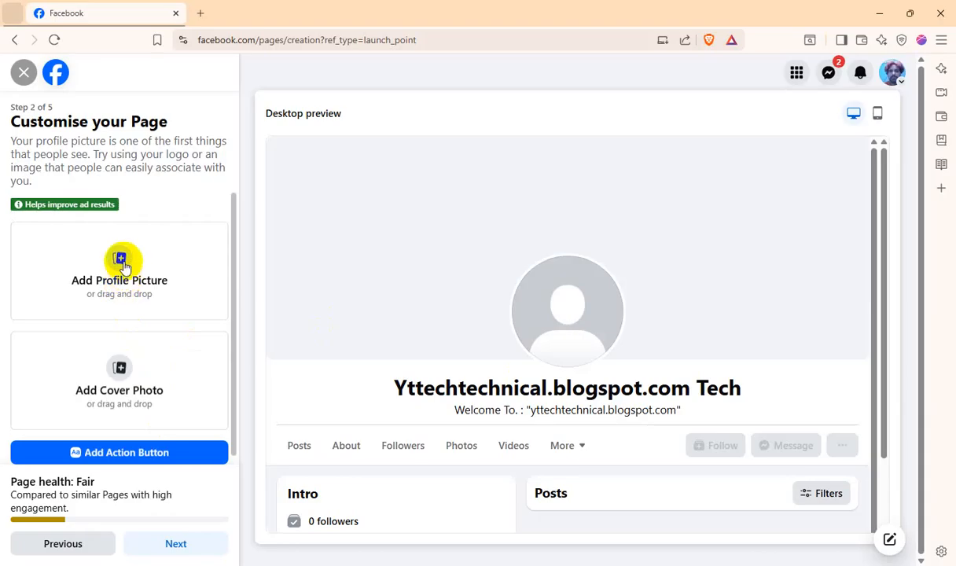
Back on the Facebook Page setup, add Screenshot_139.png from Downloads as the profile picture
left_click(126, 260)
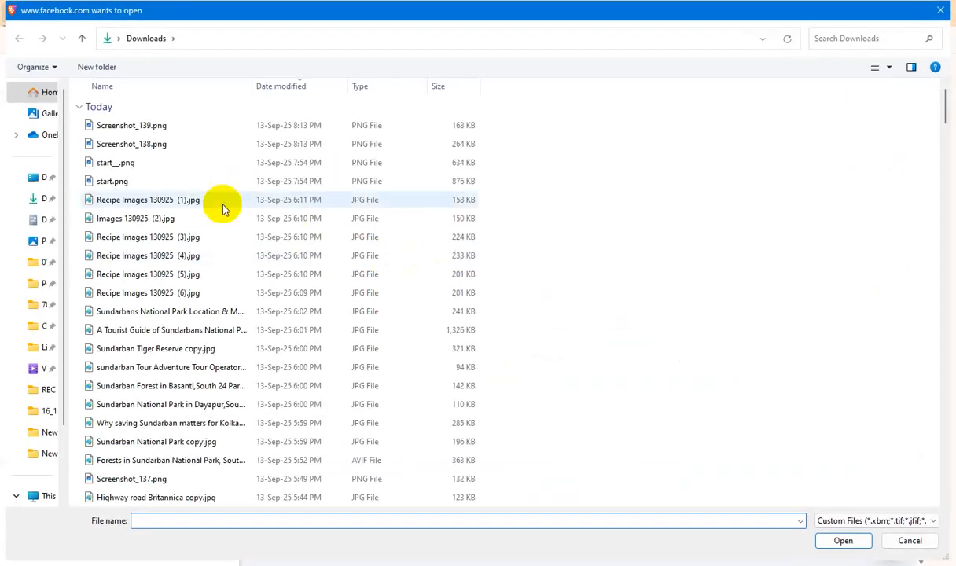
double_click(157, 125)
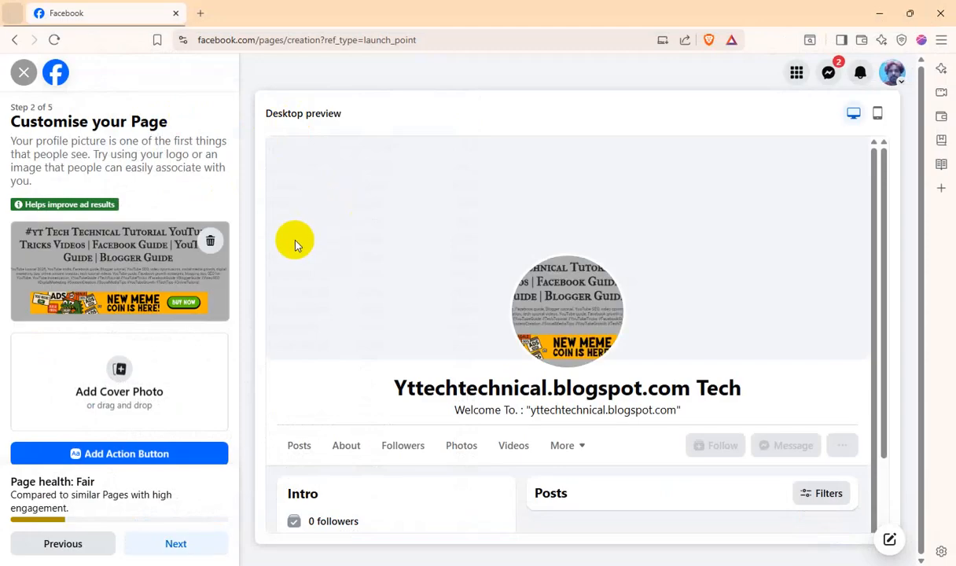
Add the full blog page screenshot as the Page's cover photo and shift the image down so the whole blog title shows
left_click(114, 369)
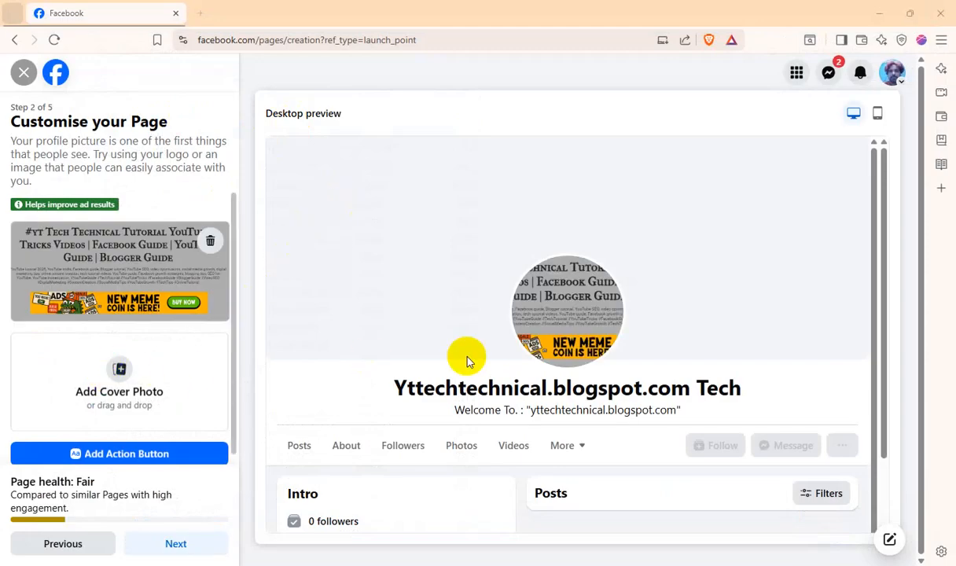
double_click(157, 144)
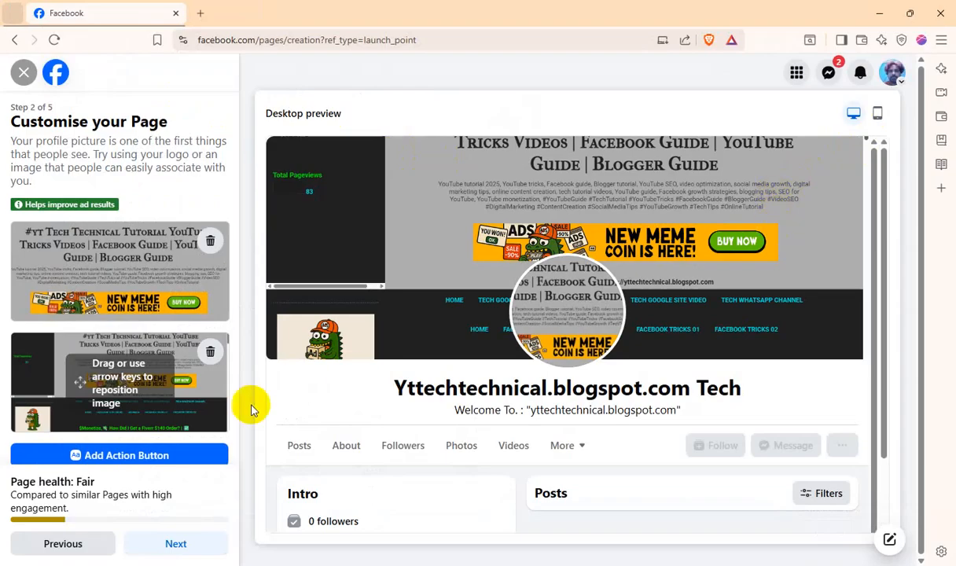
mouse_move(140, 385)
left_mouse_down()
mouse_move(132, 409)
mouse_move(155, 396)
left_mouse_up()
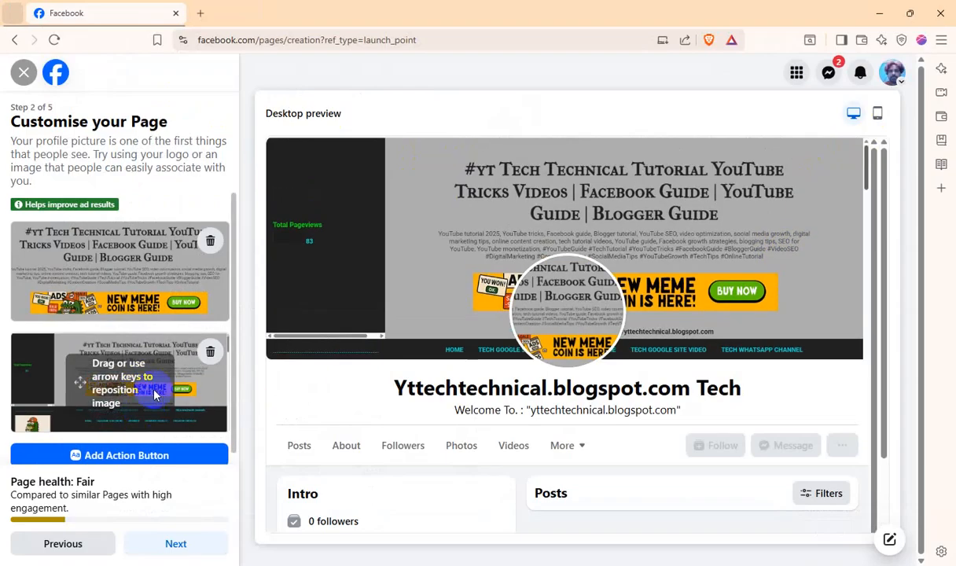
left_click(176, 544)
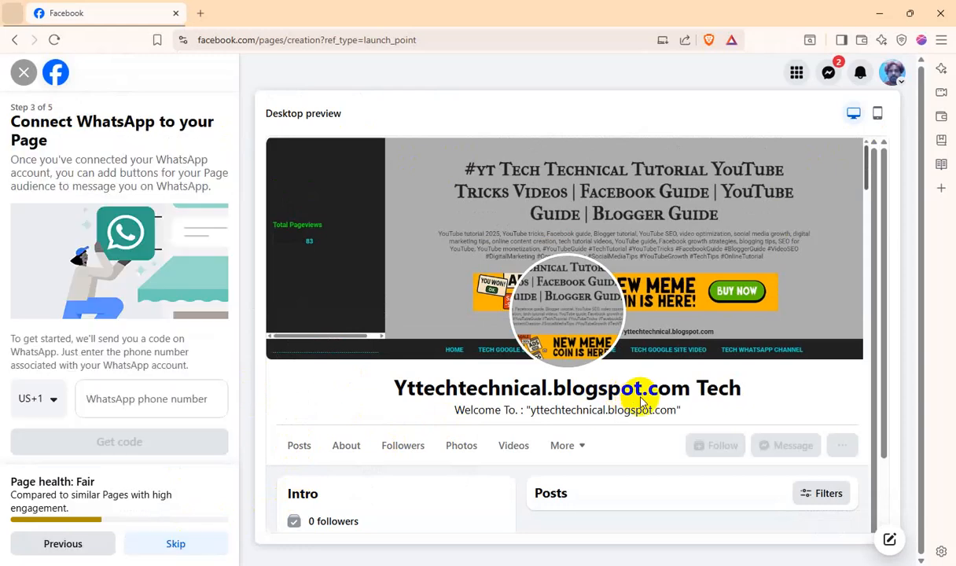
Skip connecting WhatsApp and send Page invitations to all friends
left_click(183, 544)
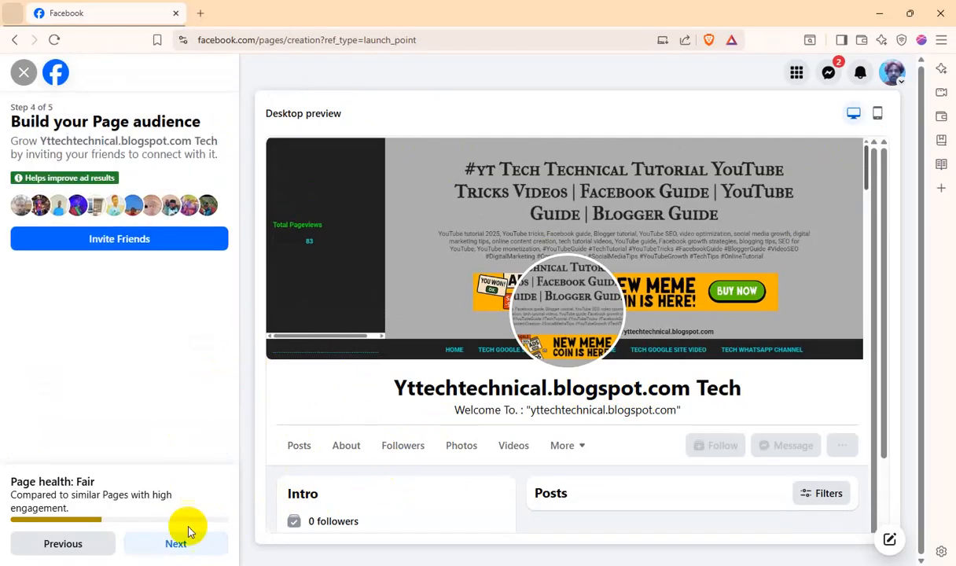
left_click(174, 244)
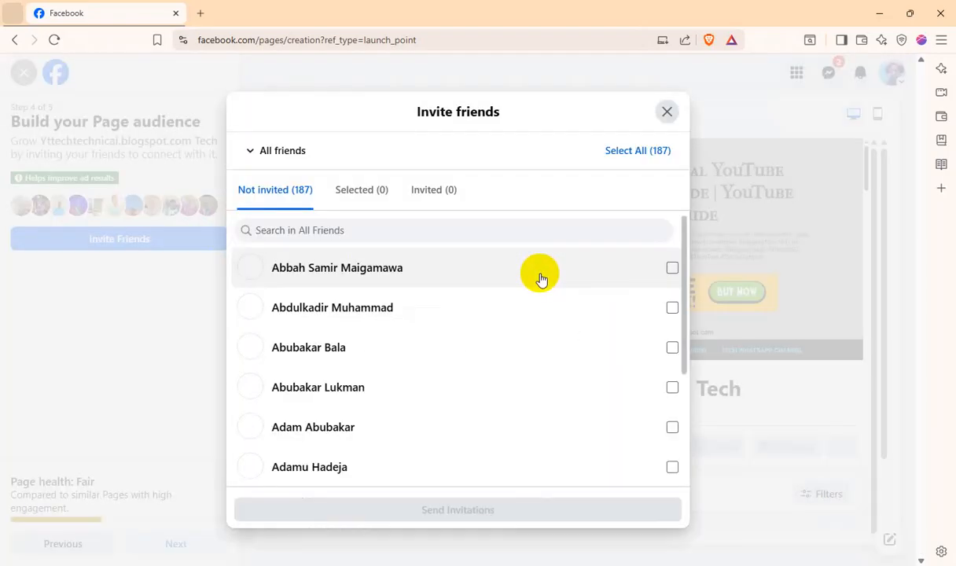
left_click(651, 153)
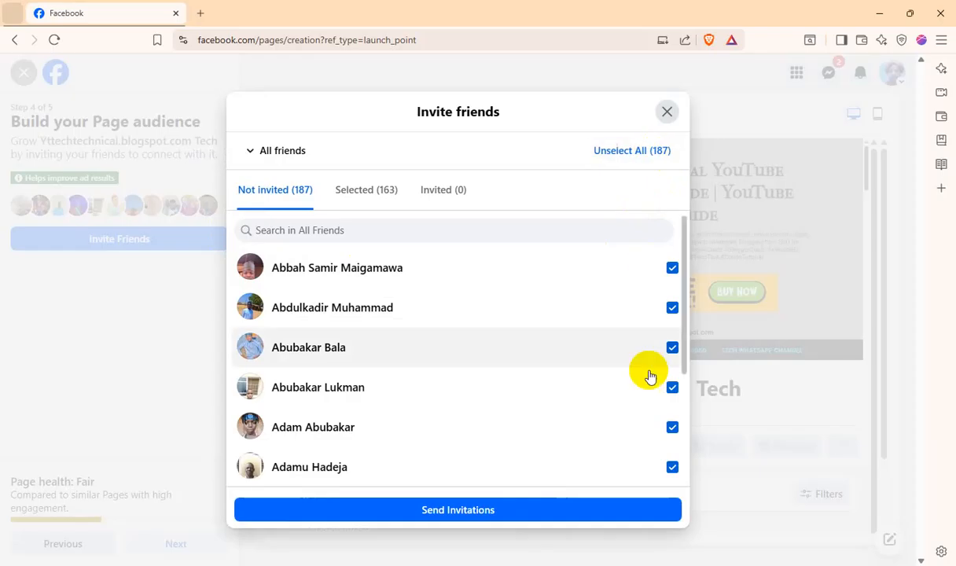
left_click(549, 510)
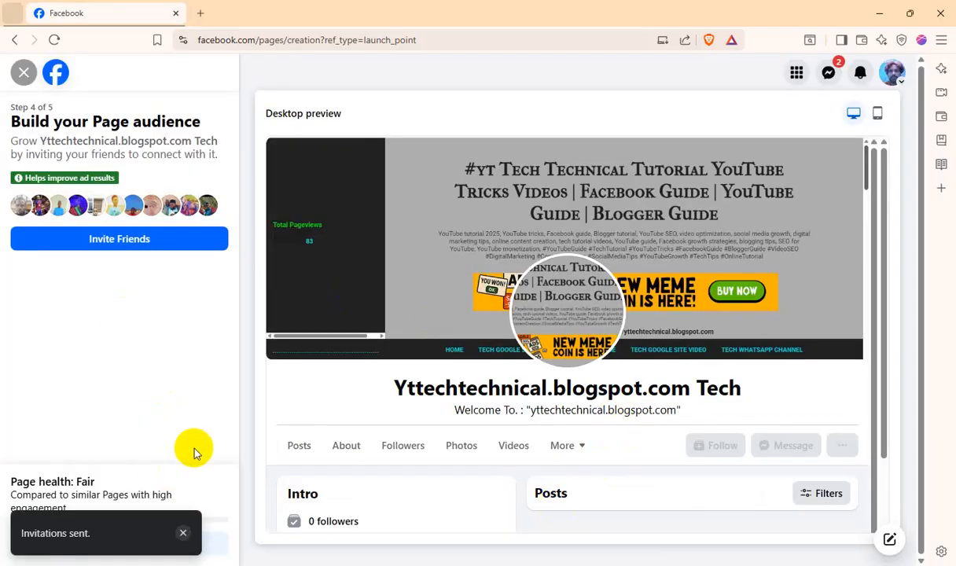
left_click(178, 544)
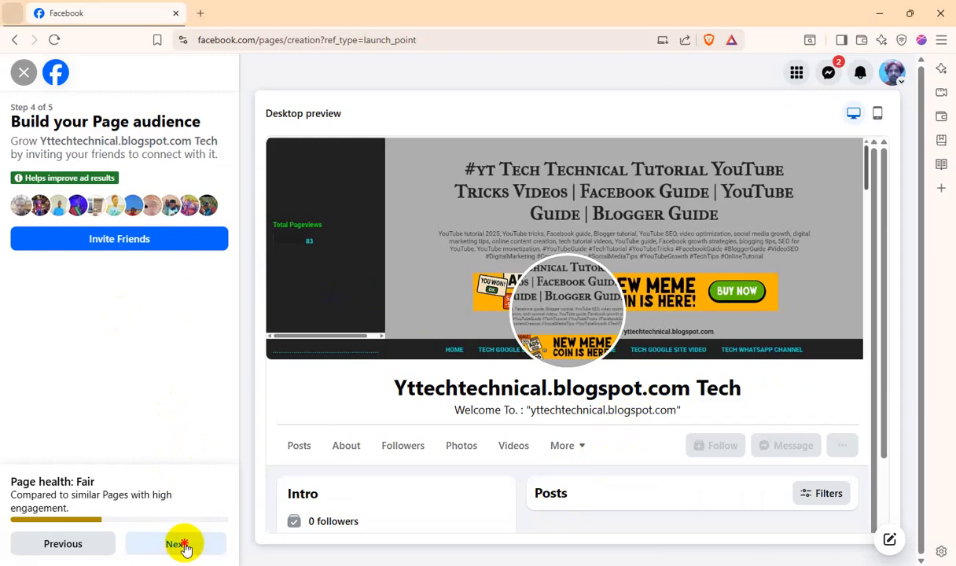
Turn on marketing and promotional emails about the Page, finish the setup and look over the new Page
left_click(210, 347)
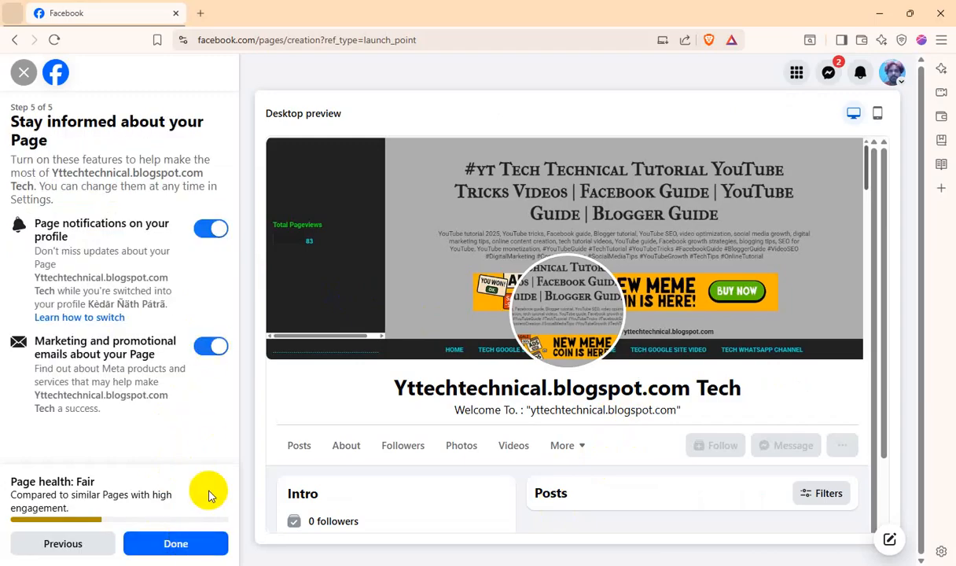
left_click(184, 546)
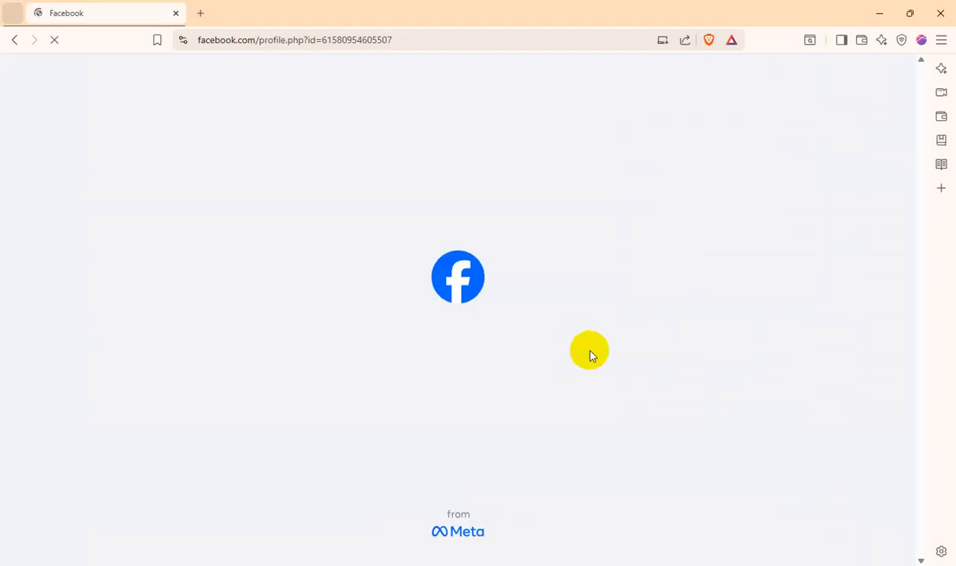
scroll(600, 356, "down", 3)
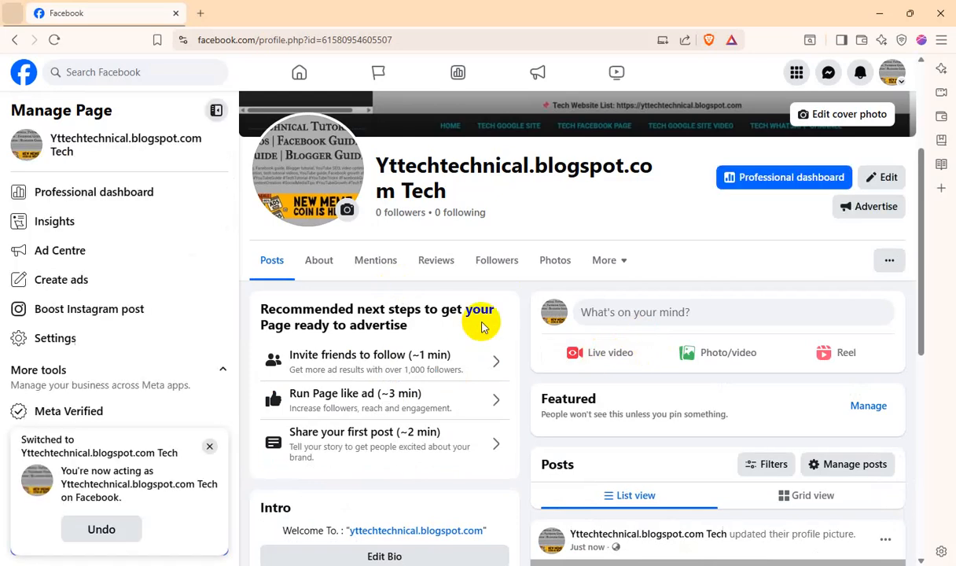
scroll(796, 348, "up", 3)
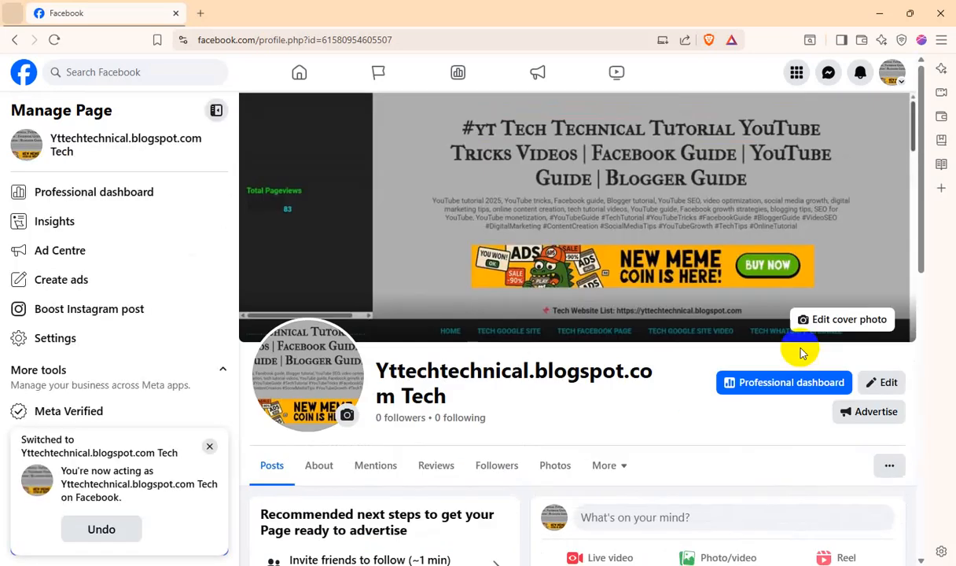
In the Page and Tagging Settings, set who can post on the Page to Only me
left_click(889, 464)
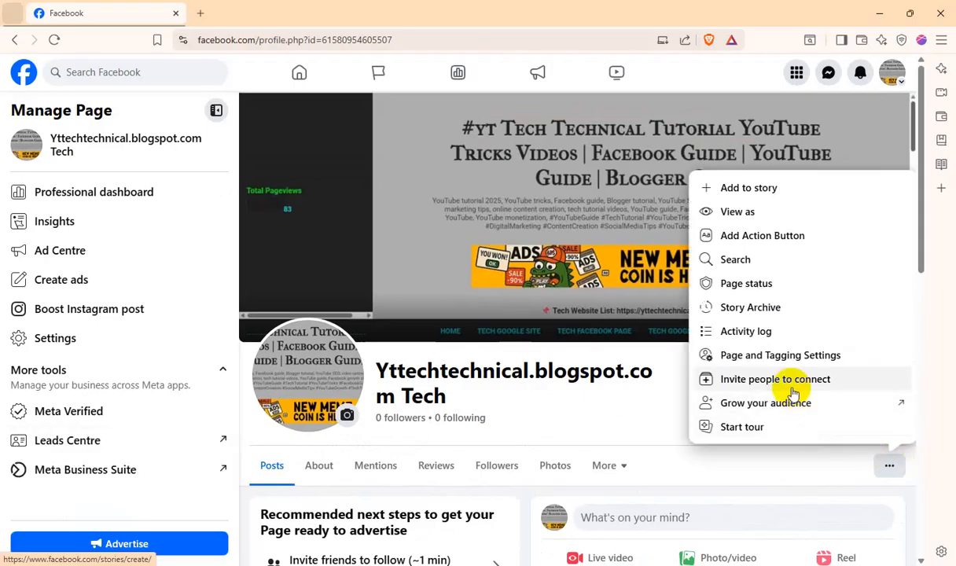
left_click(793, 355)
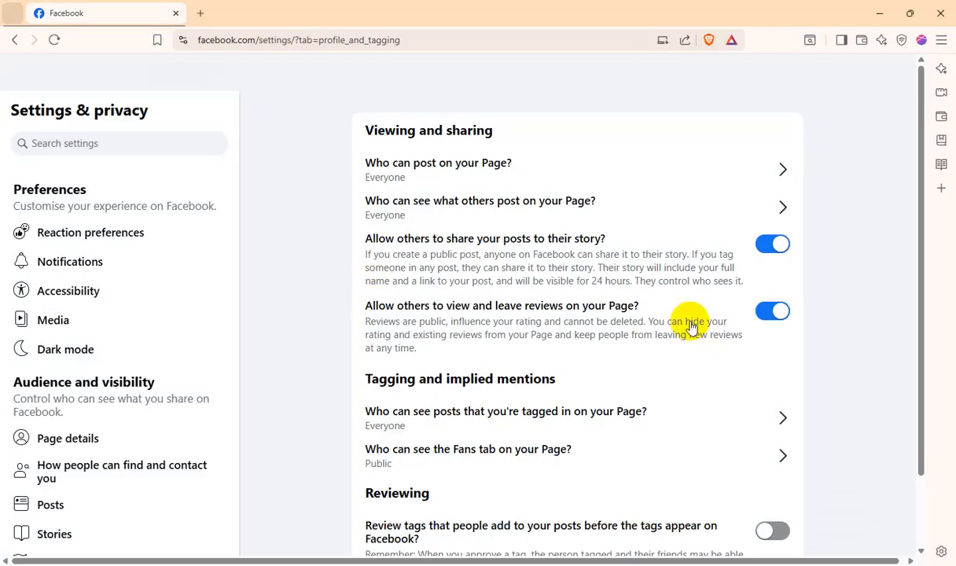
left_click(446, 173)
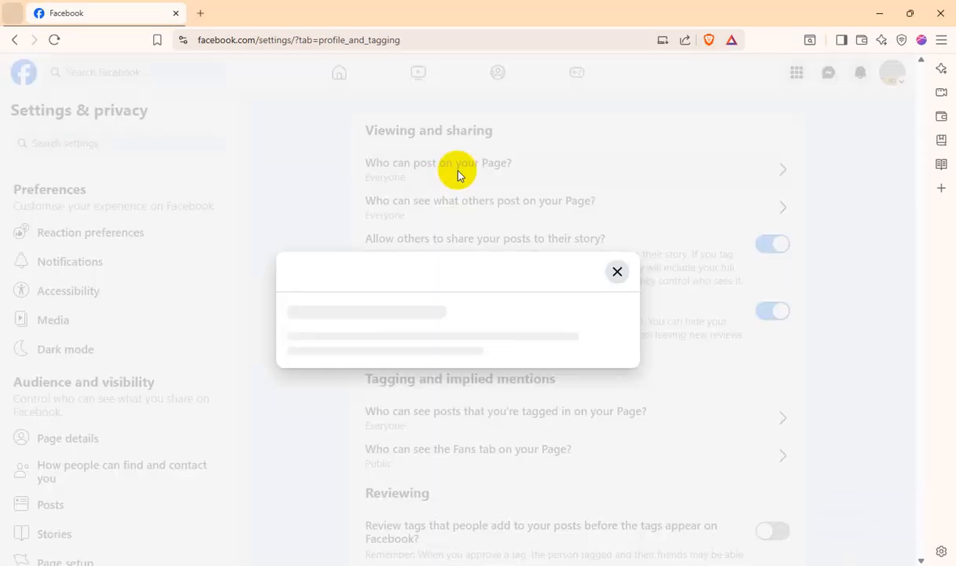
left_click(424, 354)
left_click(593, 397)
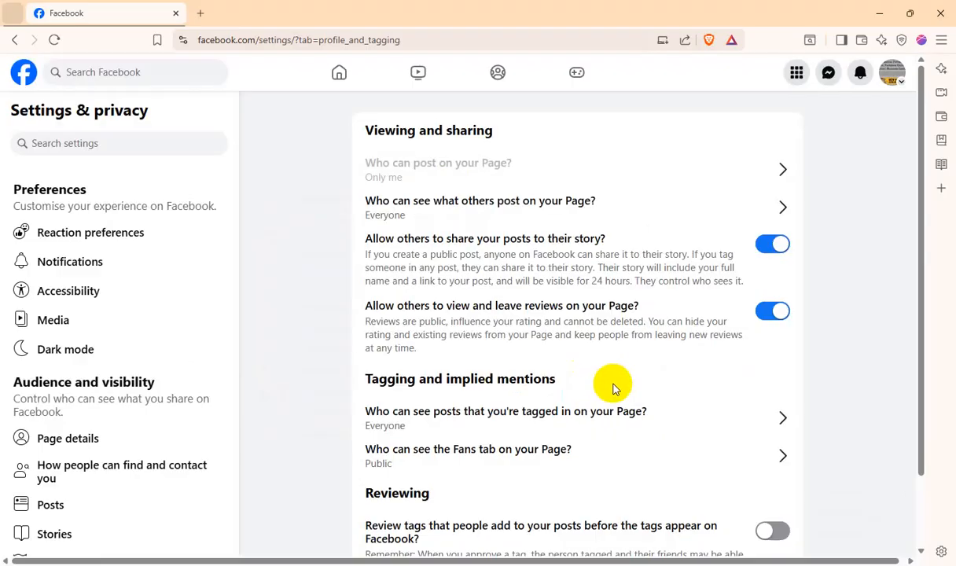
Keep Everyone as the audience for what others post, and limit posts the Page is tagged in to Only me
left_click(546, 203)
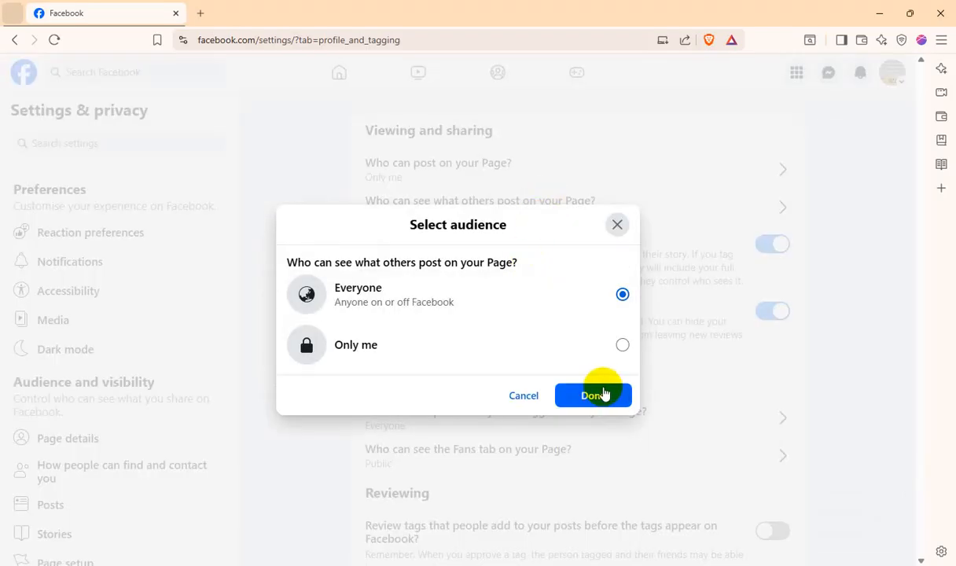
left_click(603, 393)
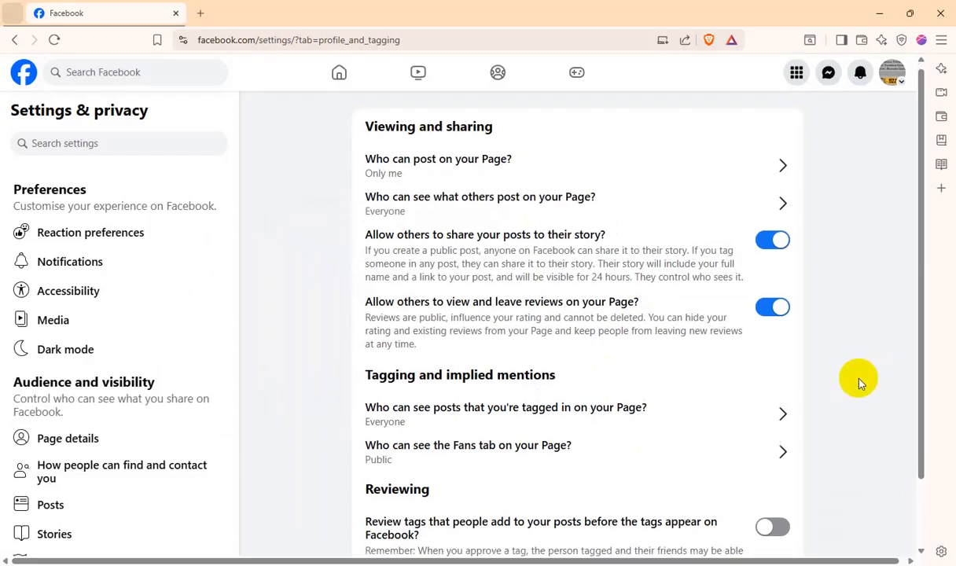
scroll(858, 378, "down", 1)
left_click(627, 339)
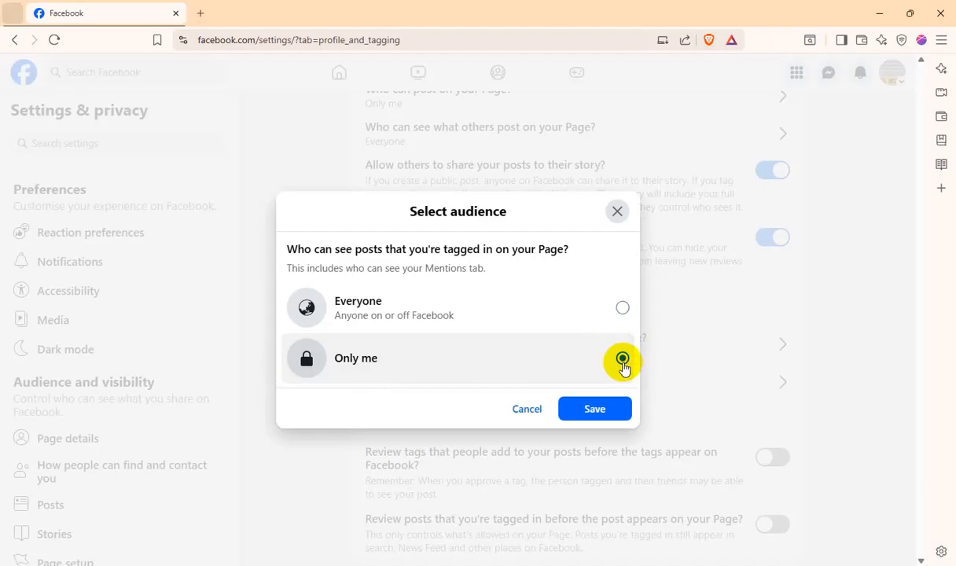
left_click(605, 407)
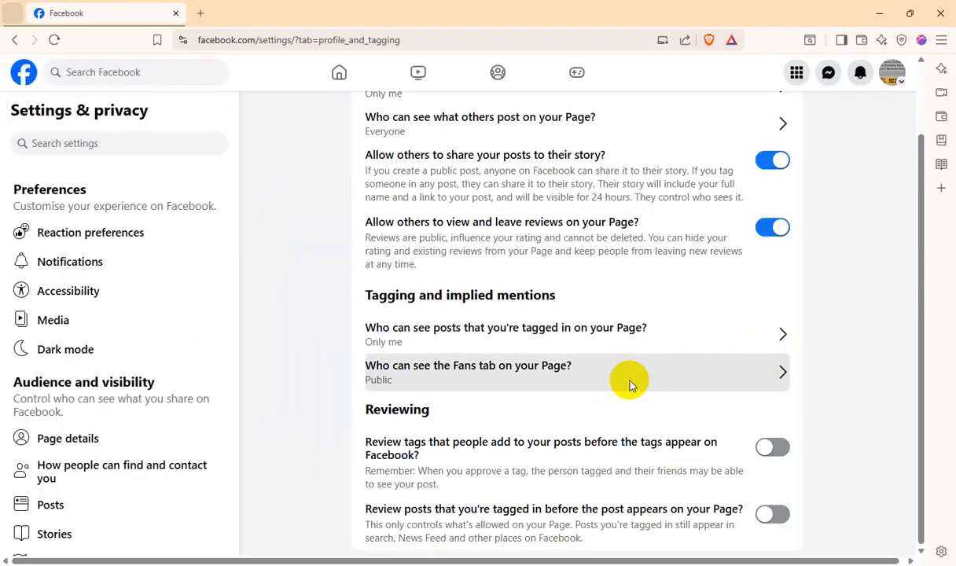
Keep the Fans tab audience public and turn on reviewing for both added tags and tagged posts
left_click(629, 380)
left_click(594, 415)
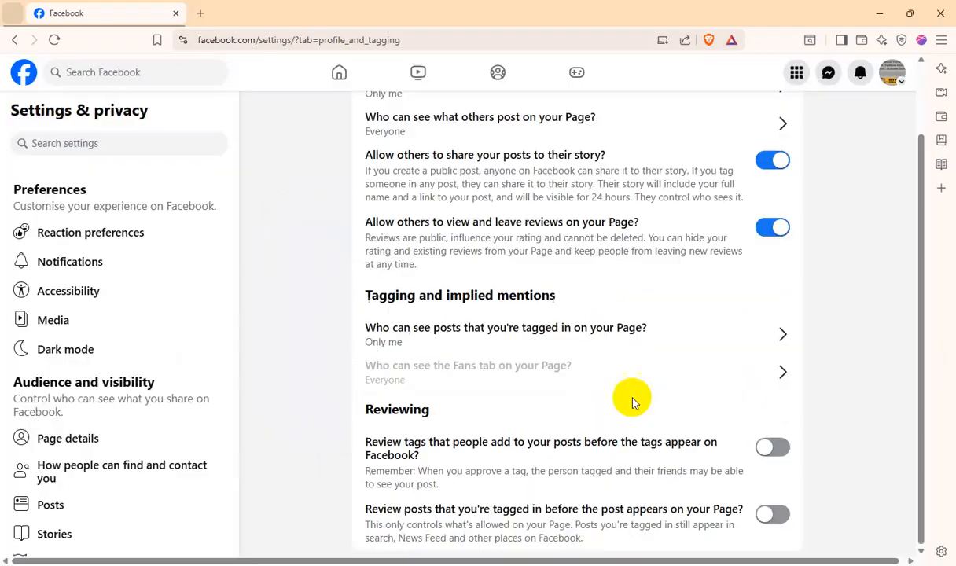
left_click(793, 430)
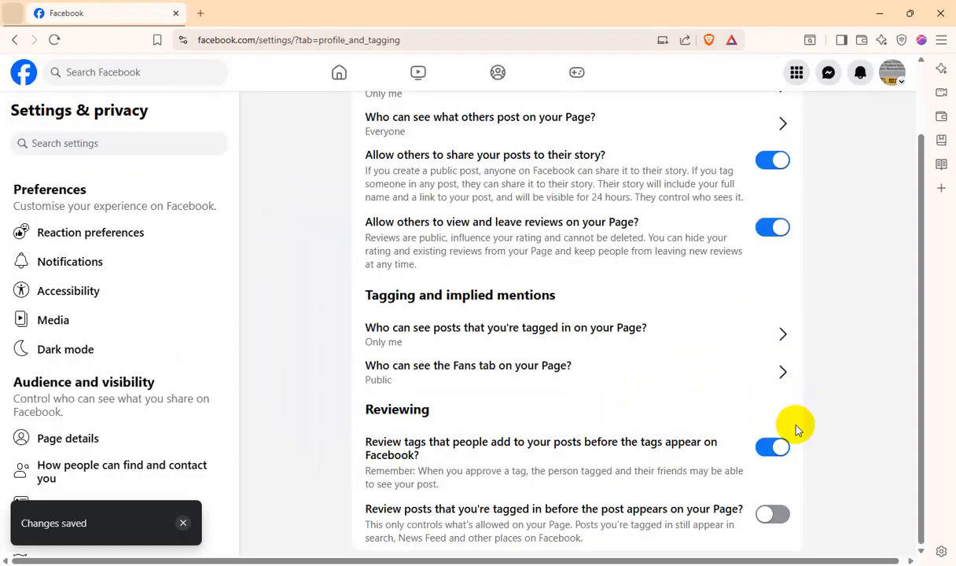
left_click(769, 515)
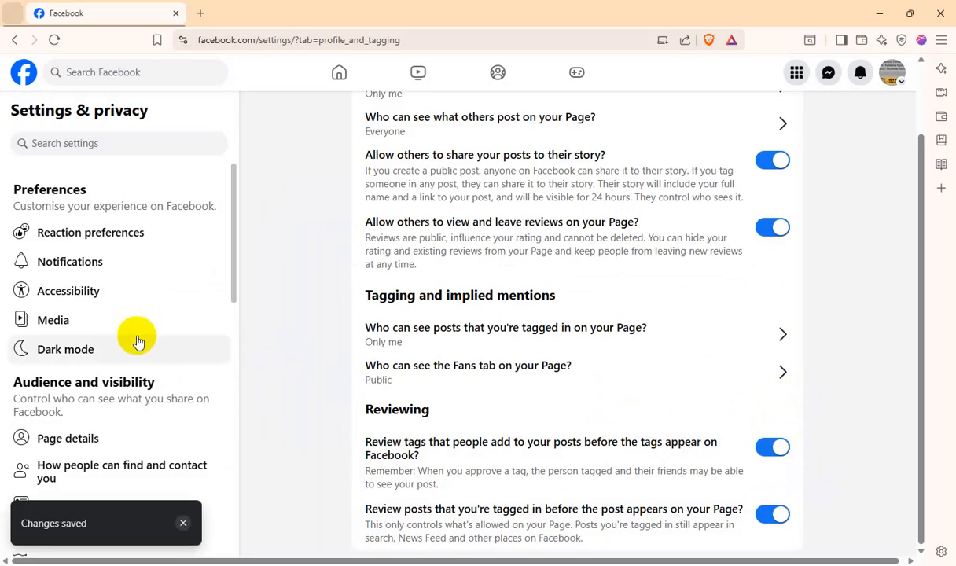
Turn on Dark mode for the Page's Facebook appearance
left_click(65, 357)
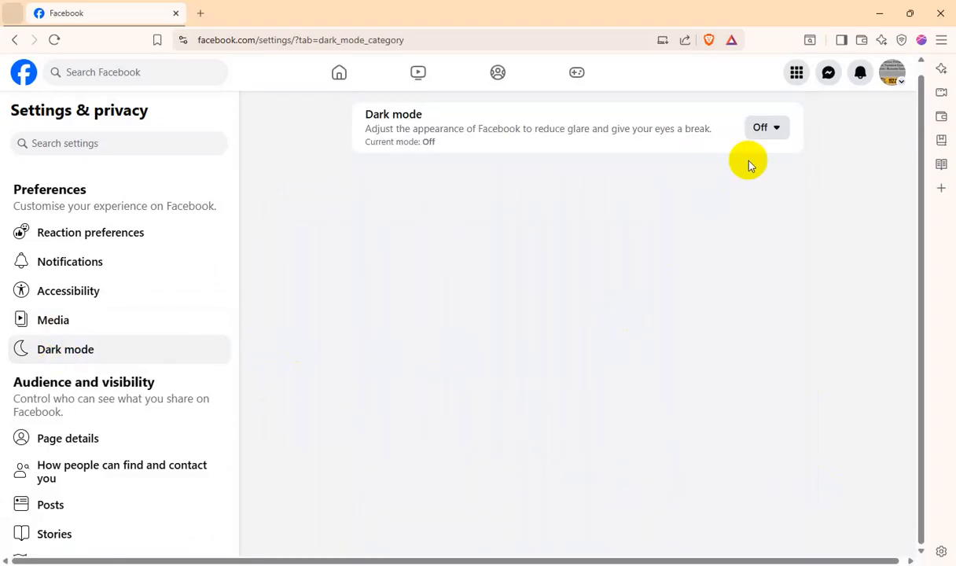
left_click(774, 138)
left_click(591, 193)
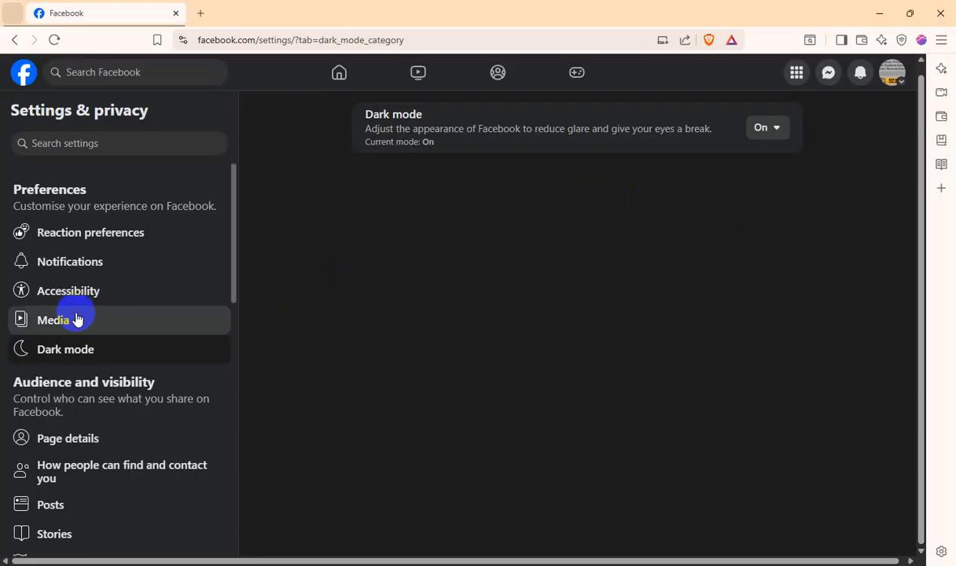
Check the How people can find and contact you and Posts settings, and turn on story archiving in the Stories settings
scroll(143, 386, "down", 3)
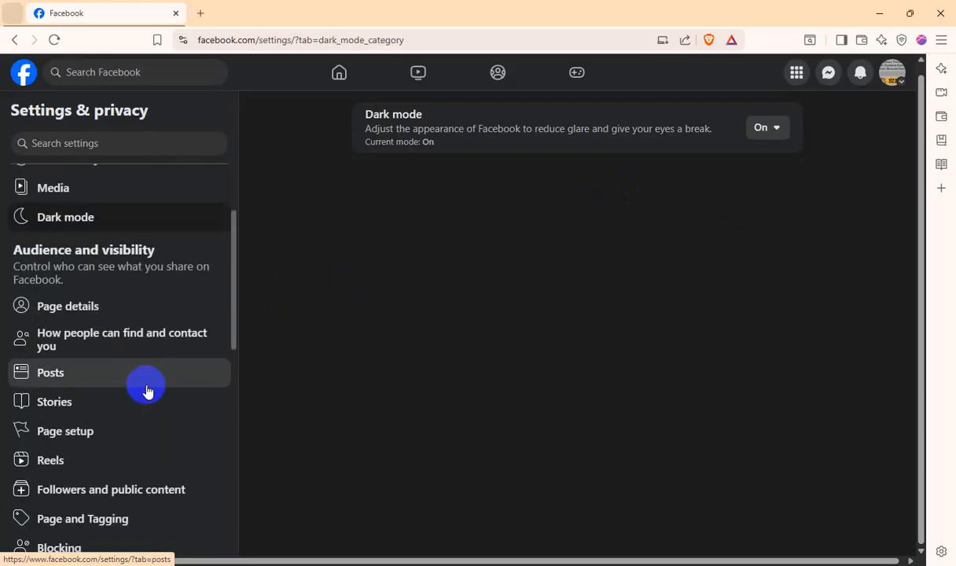
left_click(152, 344)
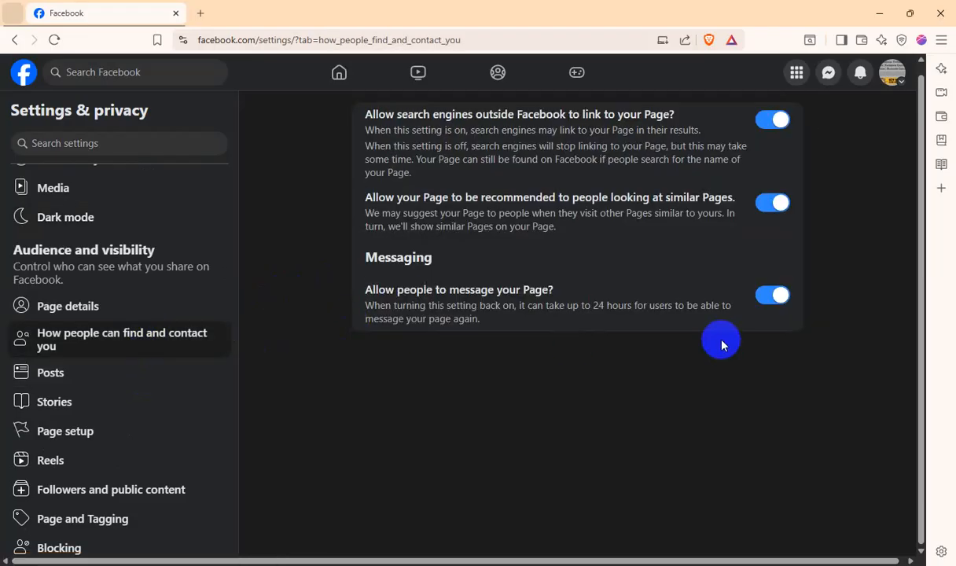
left_click(117, 375)
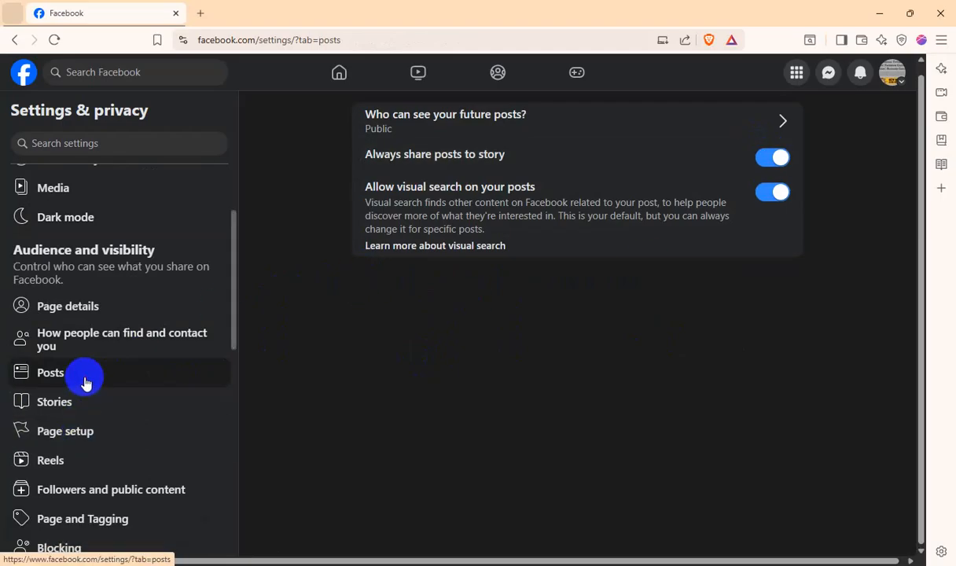
left_click(78, 405)
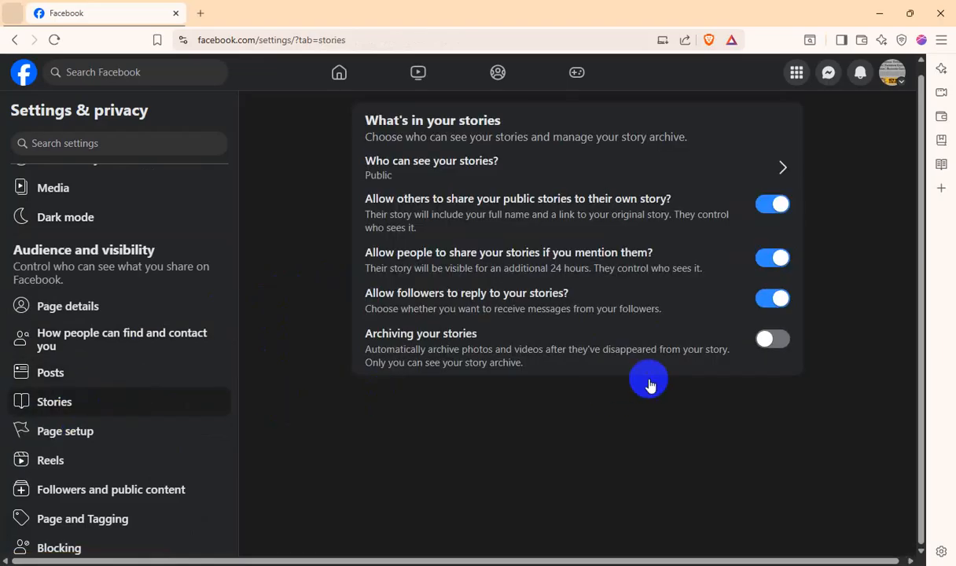
left_click(773, 345)
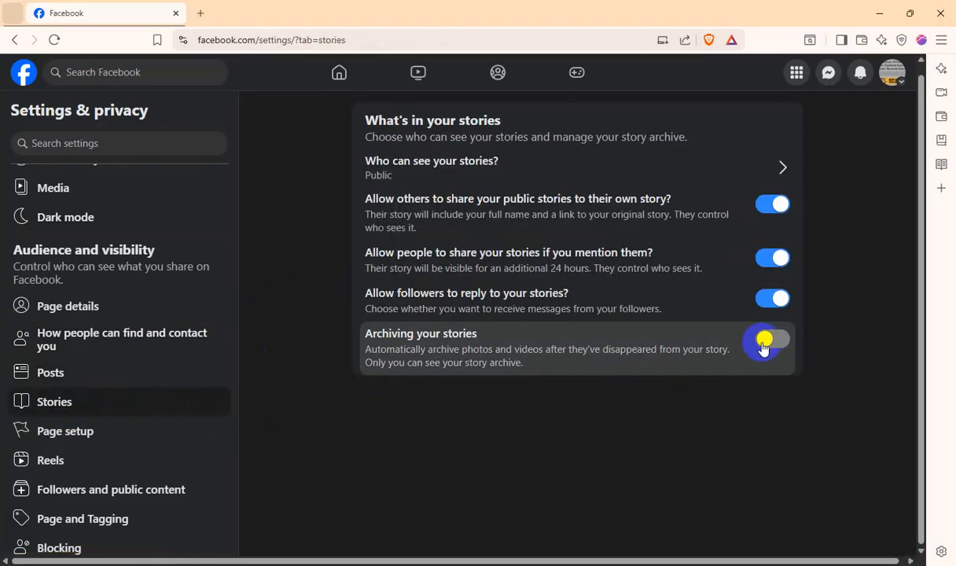
In the Reels settings, keep Public as the audience who can see the Page's reels
scroll(122, 431, "down", 1)
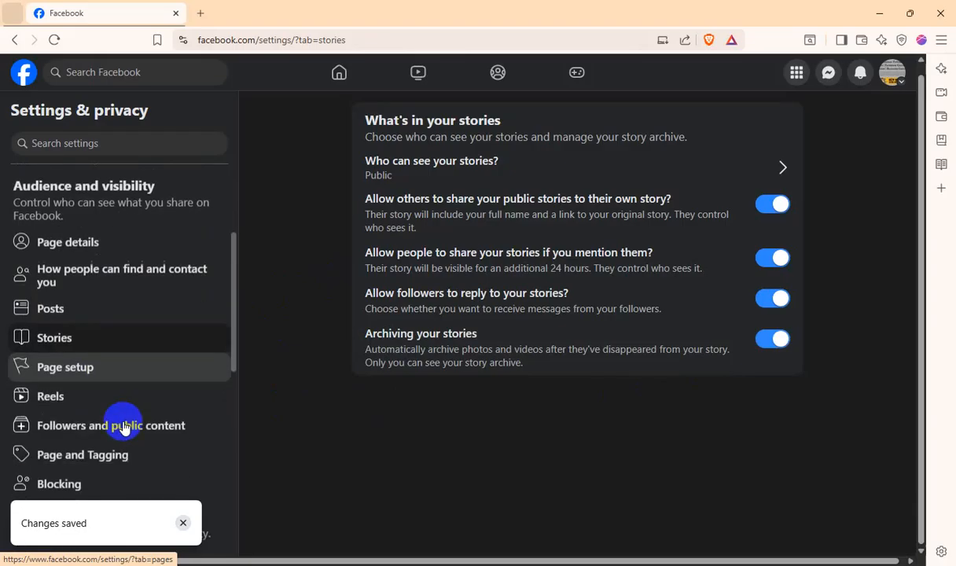
left_click(65, 394)
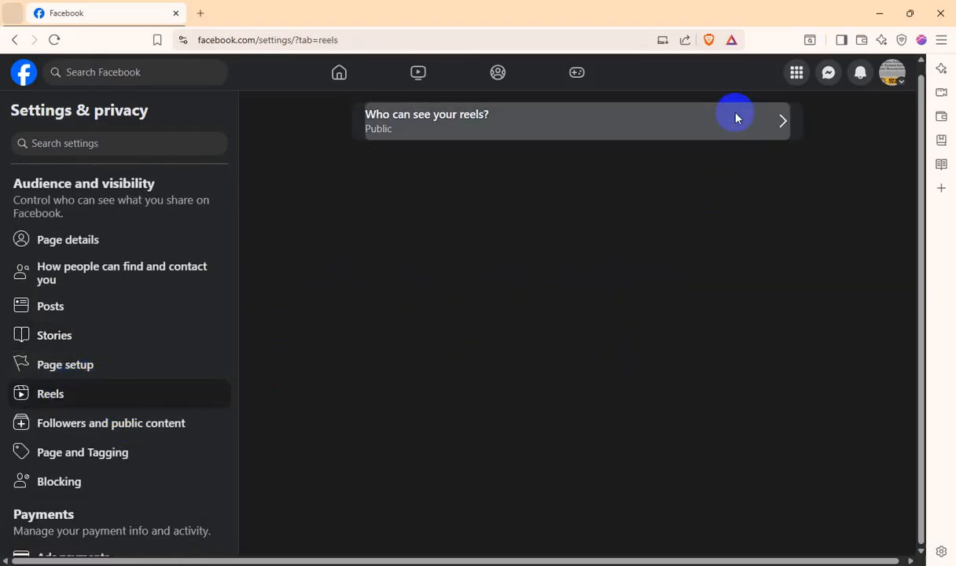
left_click(736, 118)
left_click(595, 384)
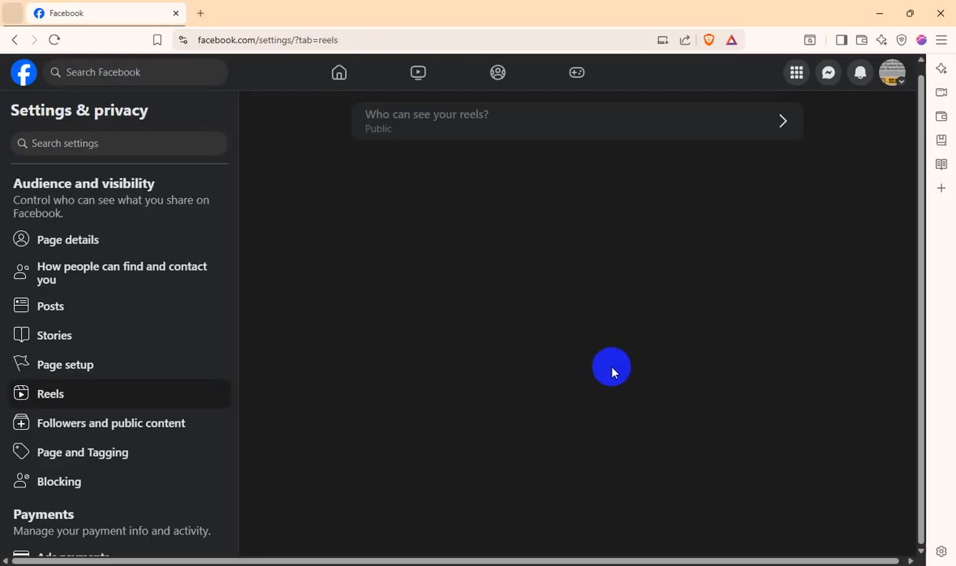
scroll(177, 352, "down", 1)
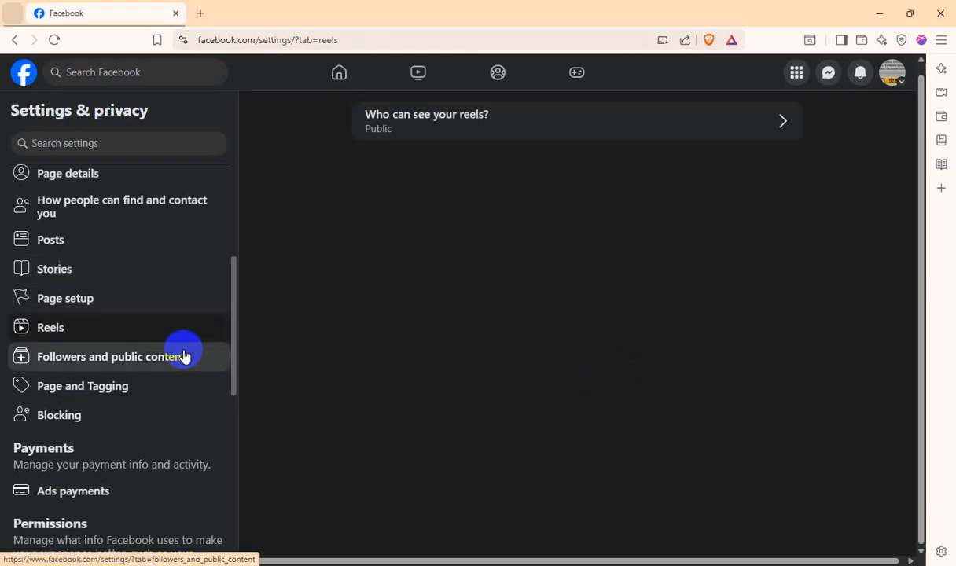
left_click(110, 306)
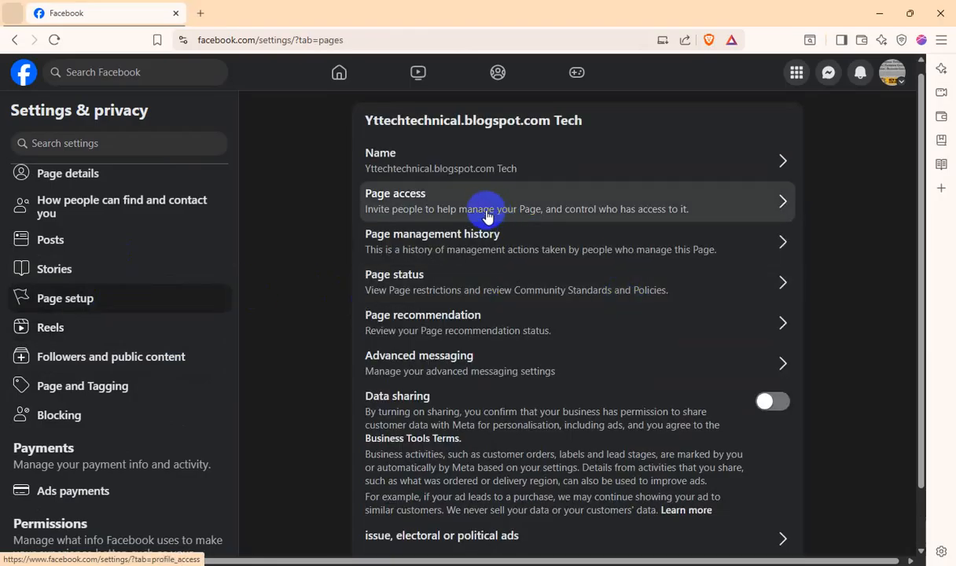
left_click(478, 165)
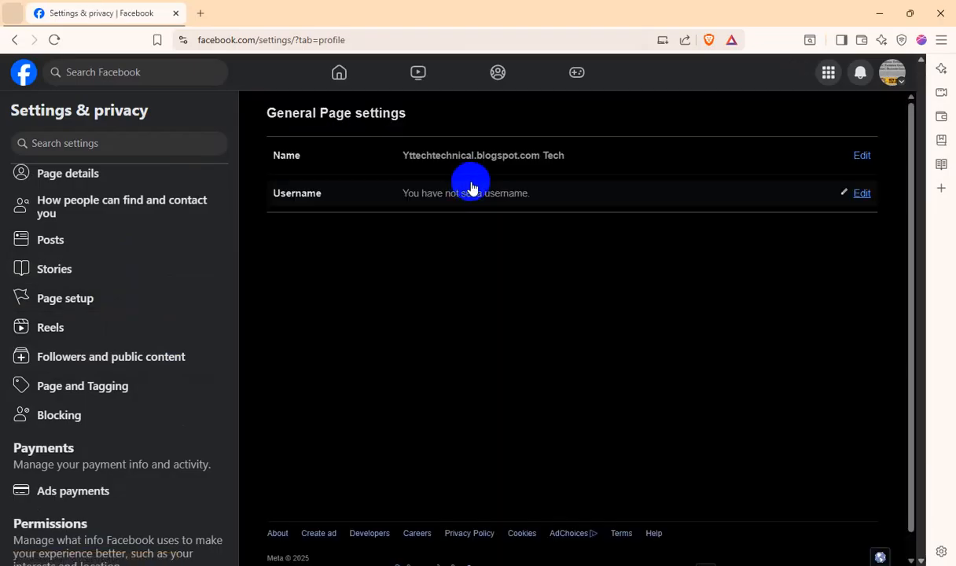
left_click(857, 194)
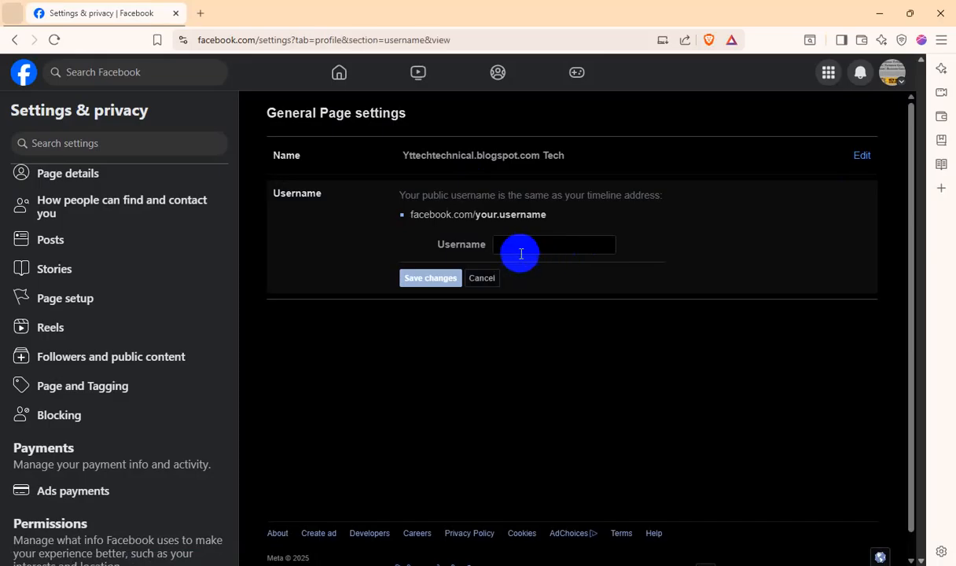
left_click(531, 248)
type("Yttechtechnical.blogspot.com")
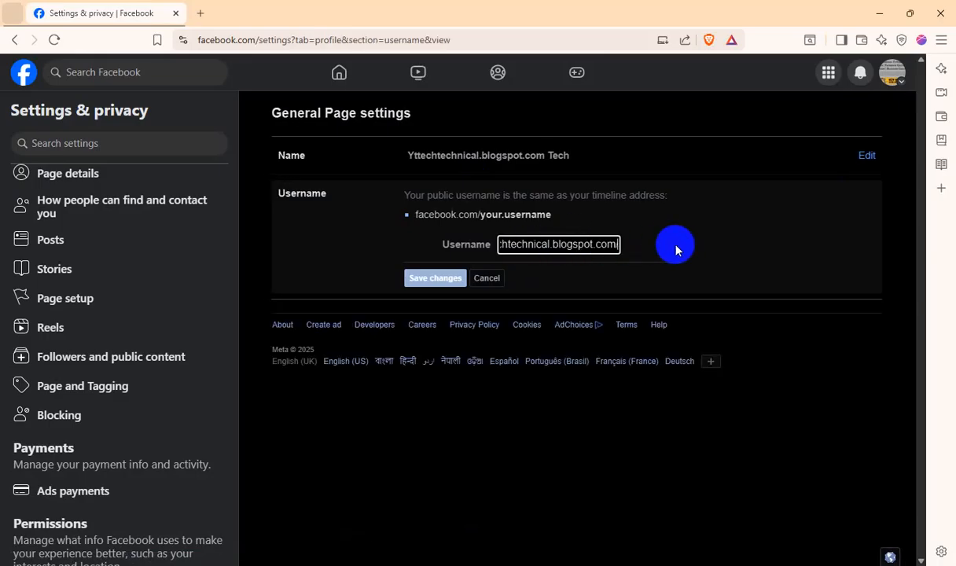
Shorten the pasted username to yttechtechnical and save it, submitting the account password to authorise the change
key("BackSpace")
key("BackSpace")
key("BackSpace")
key("BackSpace")
key("BackSpace")
key("BackSpace")
key("BackSpace")
key("BackSpace")
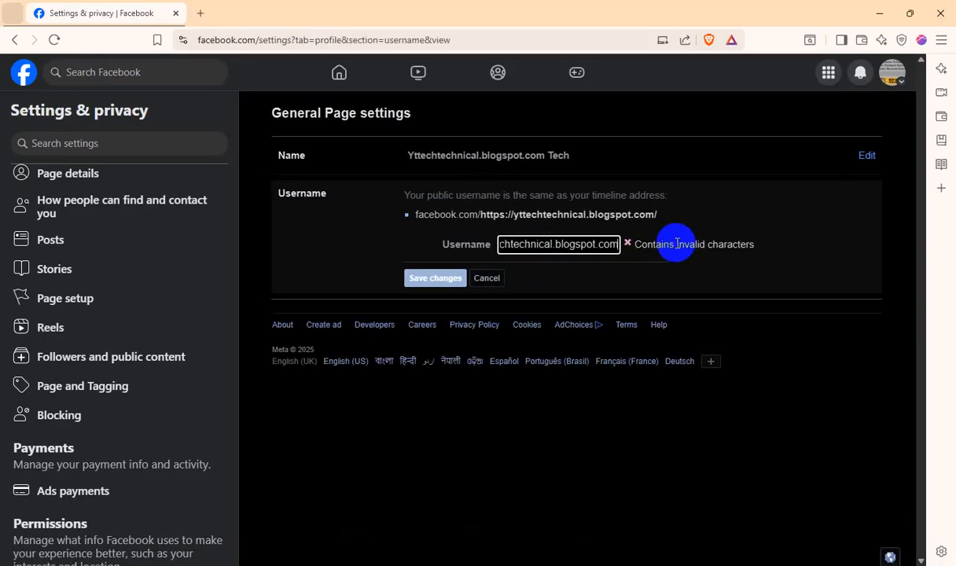
key("BackSpace")
key("BackSpace")
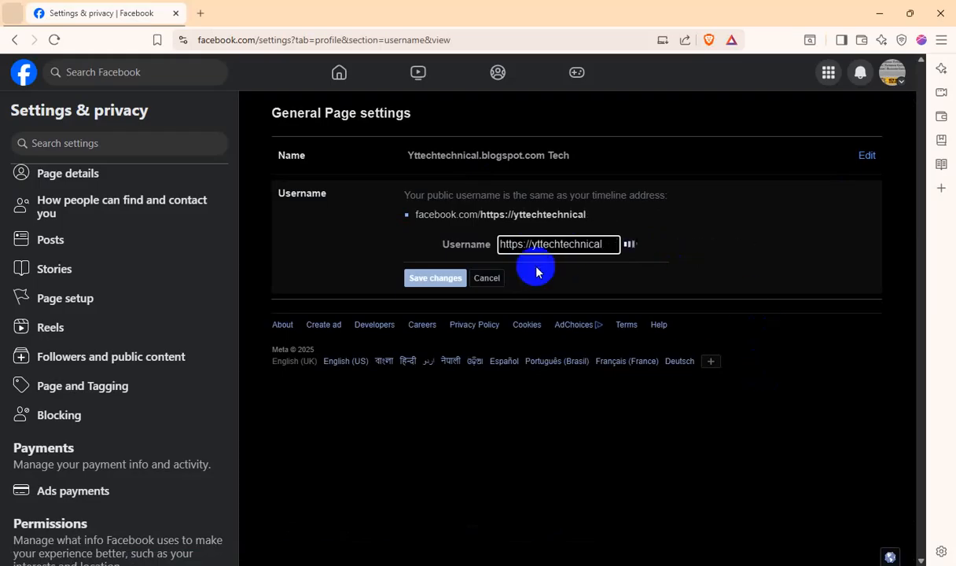
key("BackSpace")
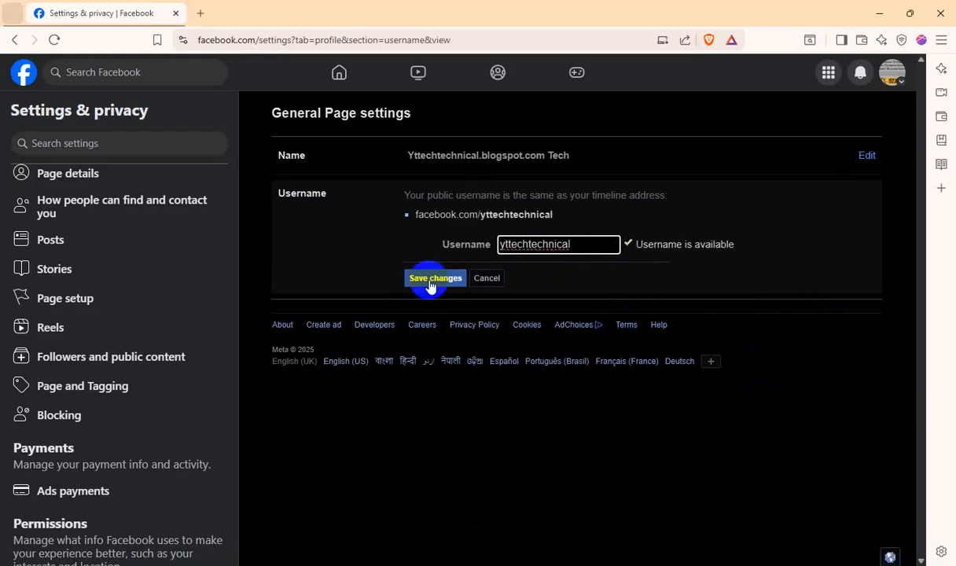
left_click(430, 286)
left_click(684, 344)
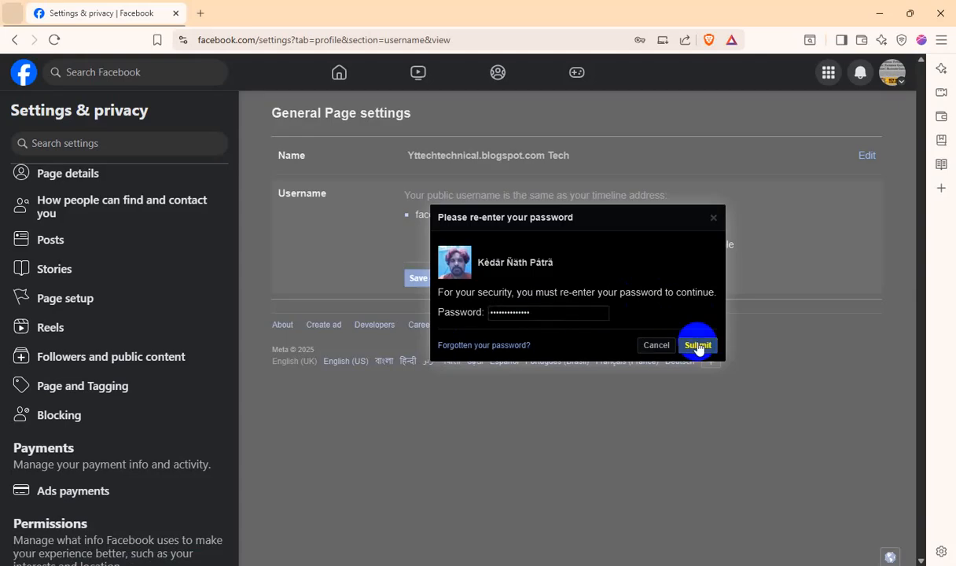